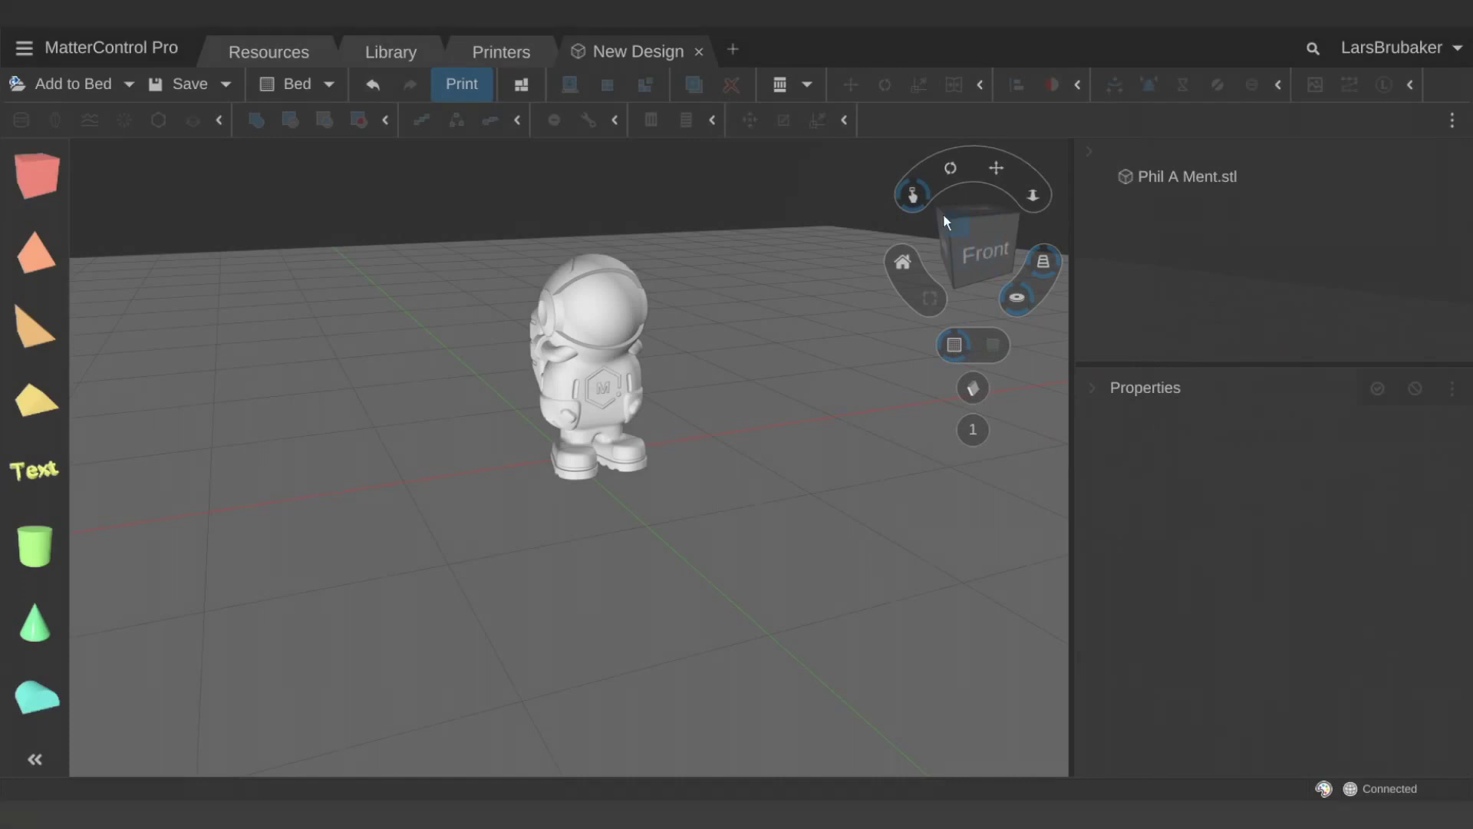
Add a Cube to the bed beside the astronaut, then clear the selection
drag(495, 331, 689, 545)
drag(34, 184, 448, 481)
drag(389, 322, 584, 427)
click(657, 526)
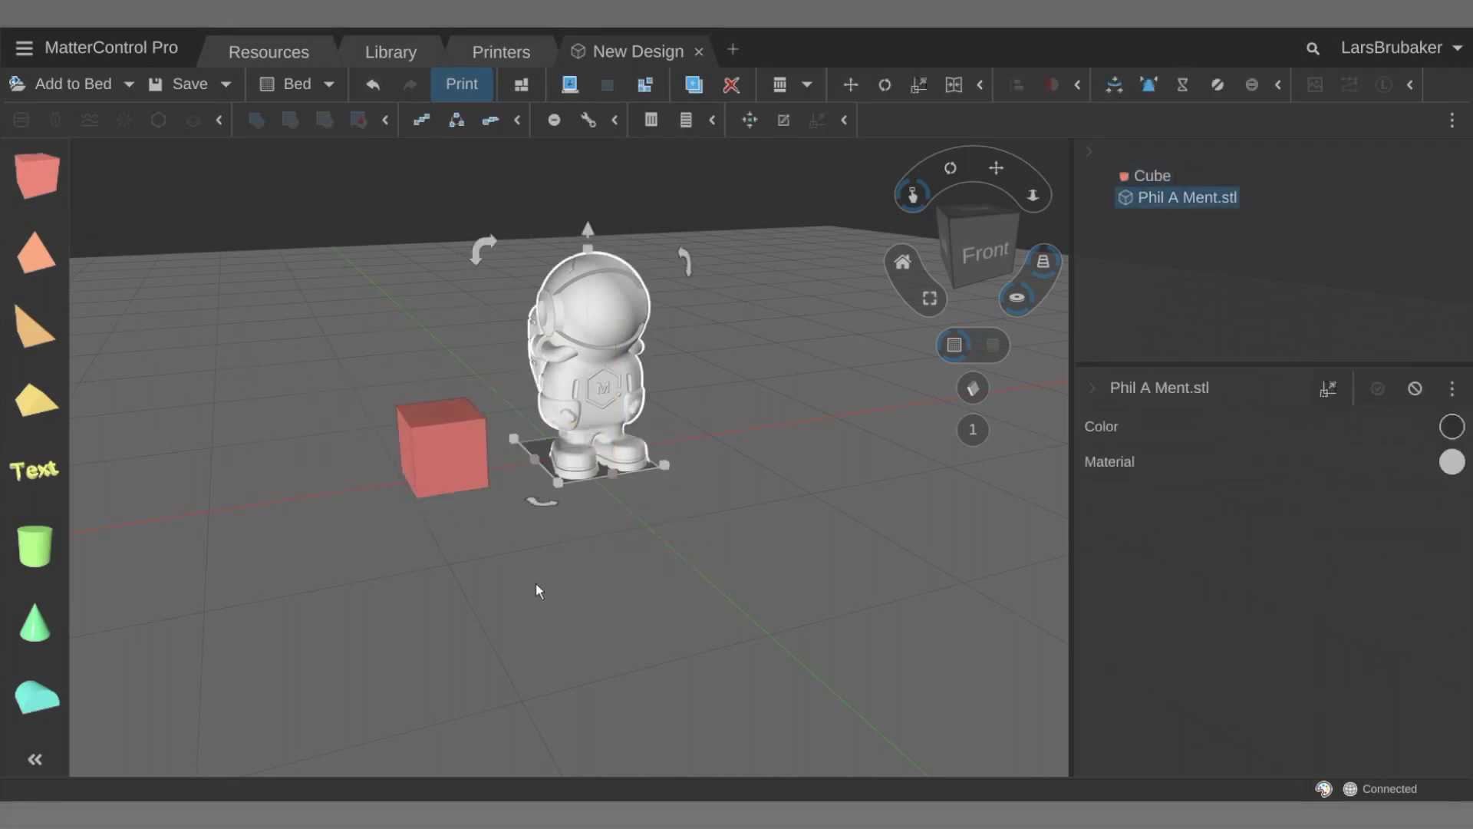
Place a Wedge on the bed in front of the astronaut and deselect all three objects
drag(34, 326, 613, 559)
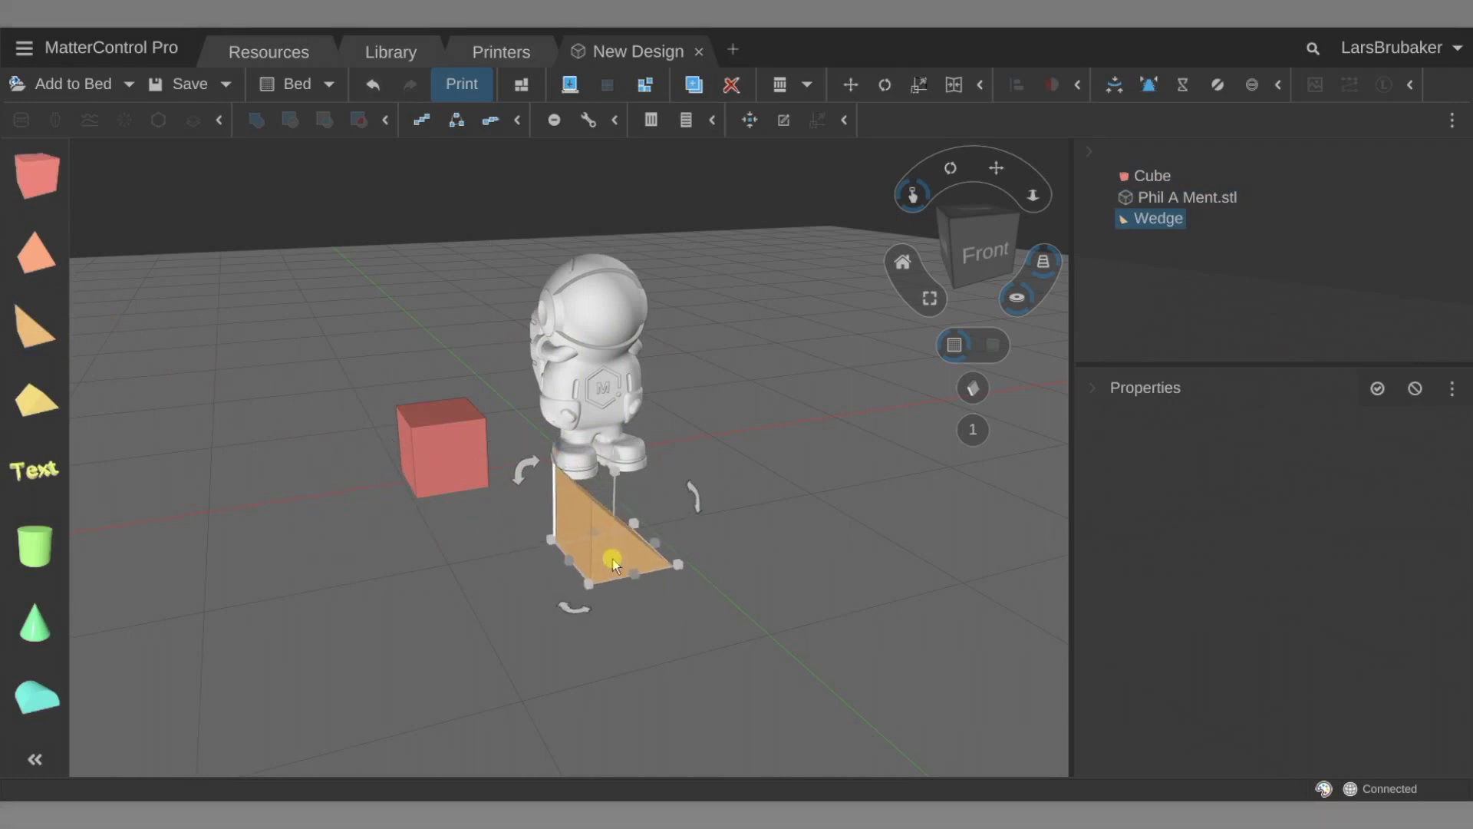
drag(372, 385, 592, 565)
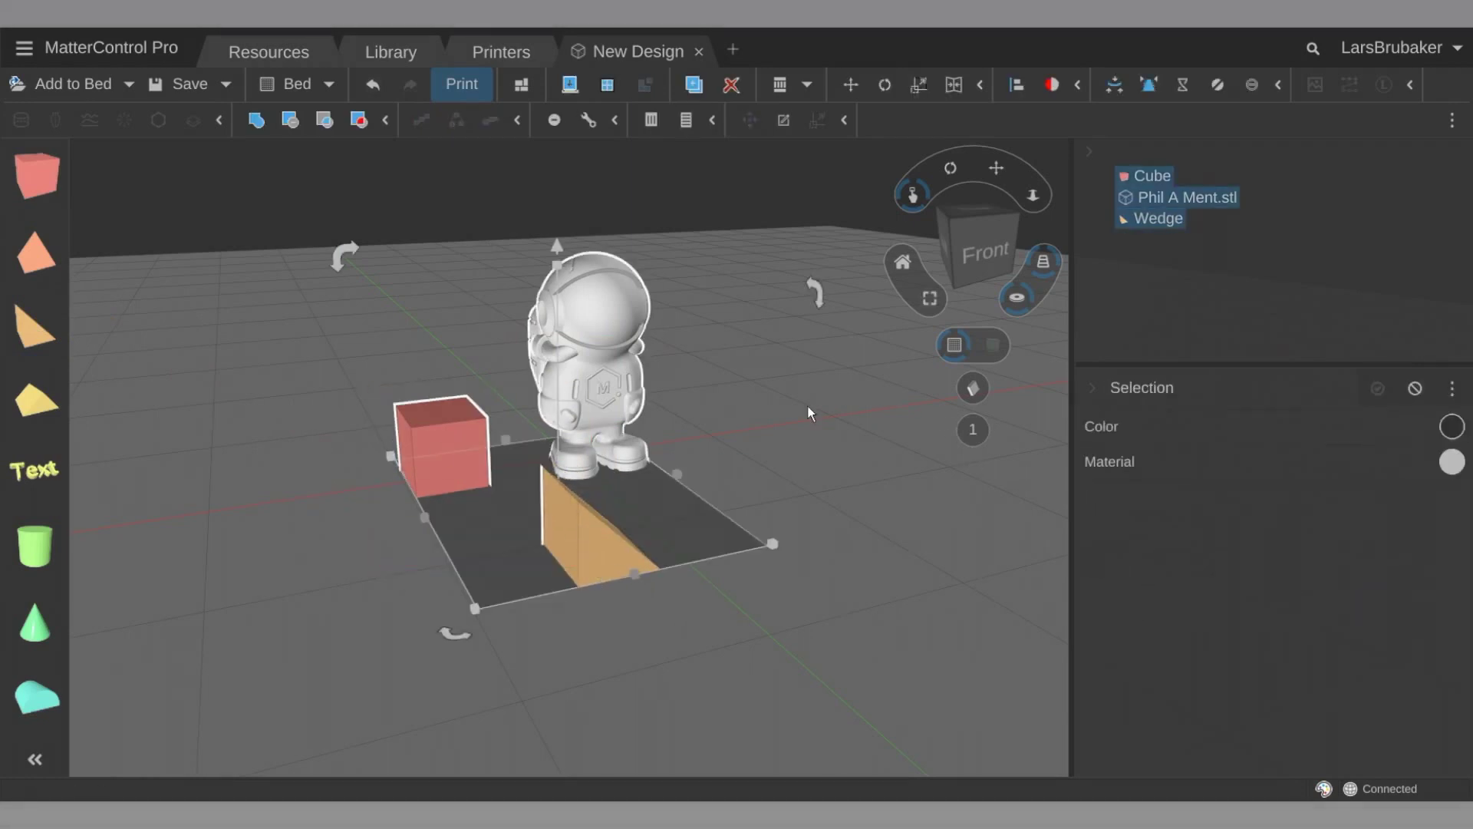
click(776, 427)
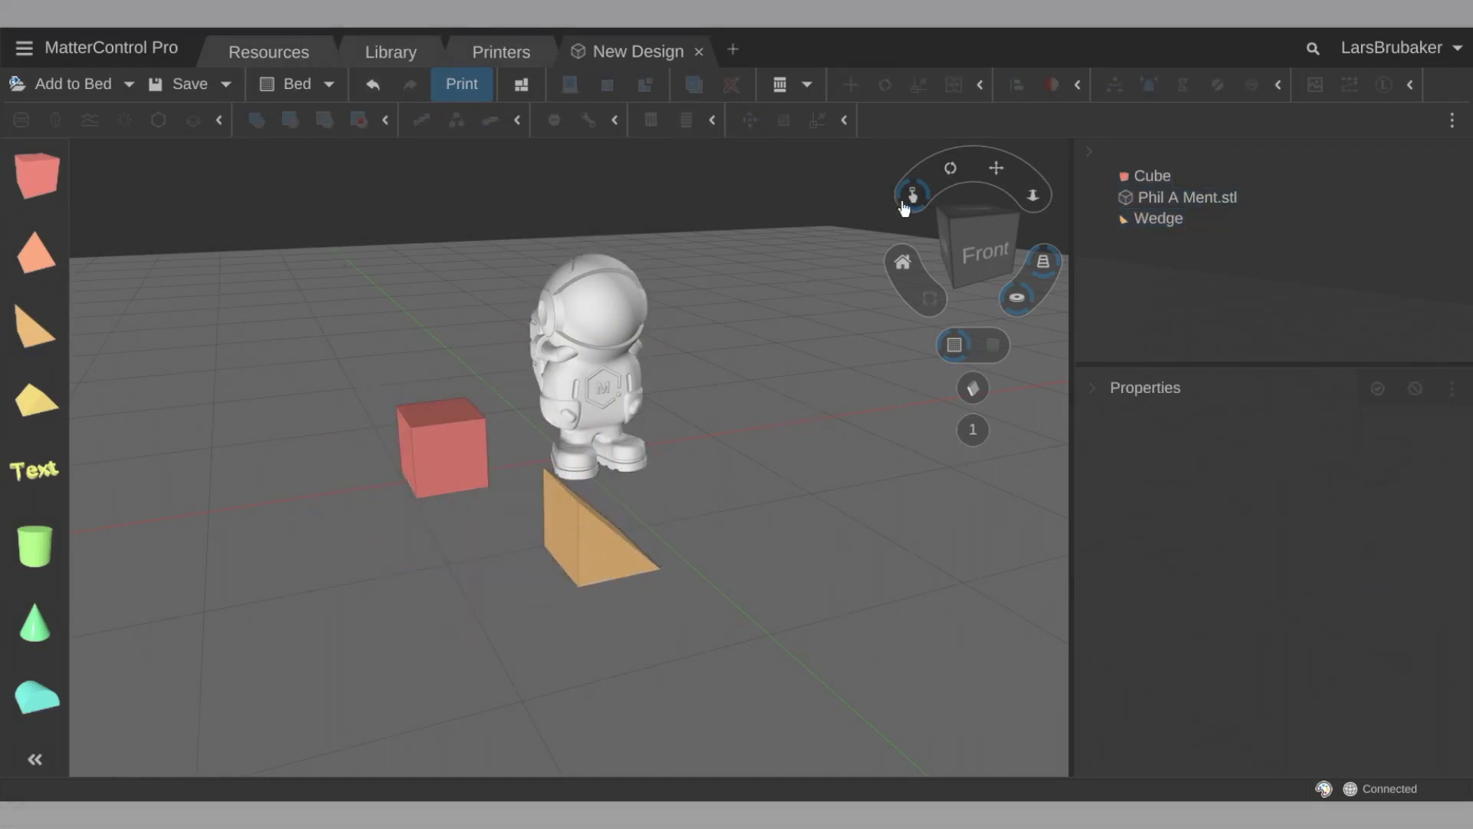
Orbit, pan and zoom in toward the astronaut using the Rotate, Move and Zoom View buttons
click(952, 169)
drag(600, 329, 599, 354)
drag(571, 536, 565, 541)
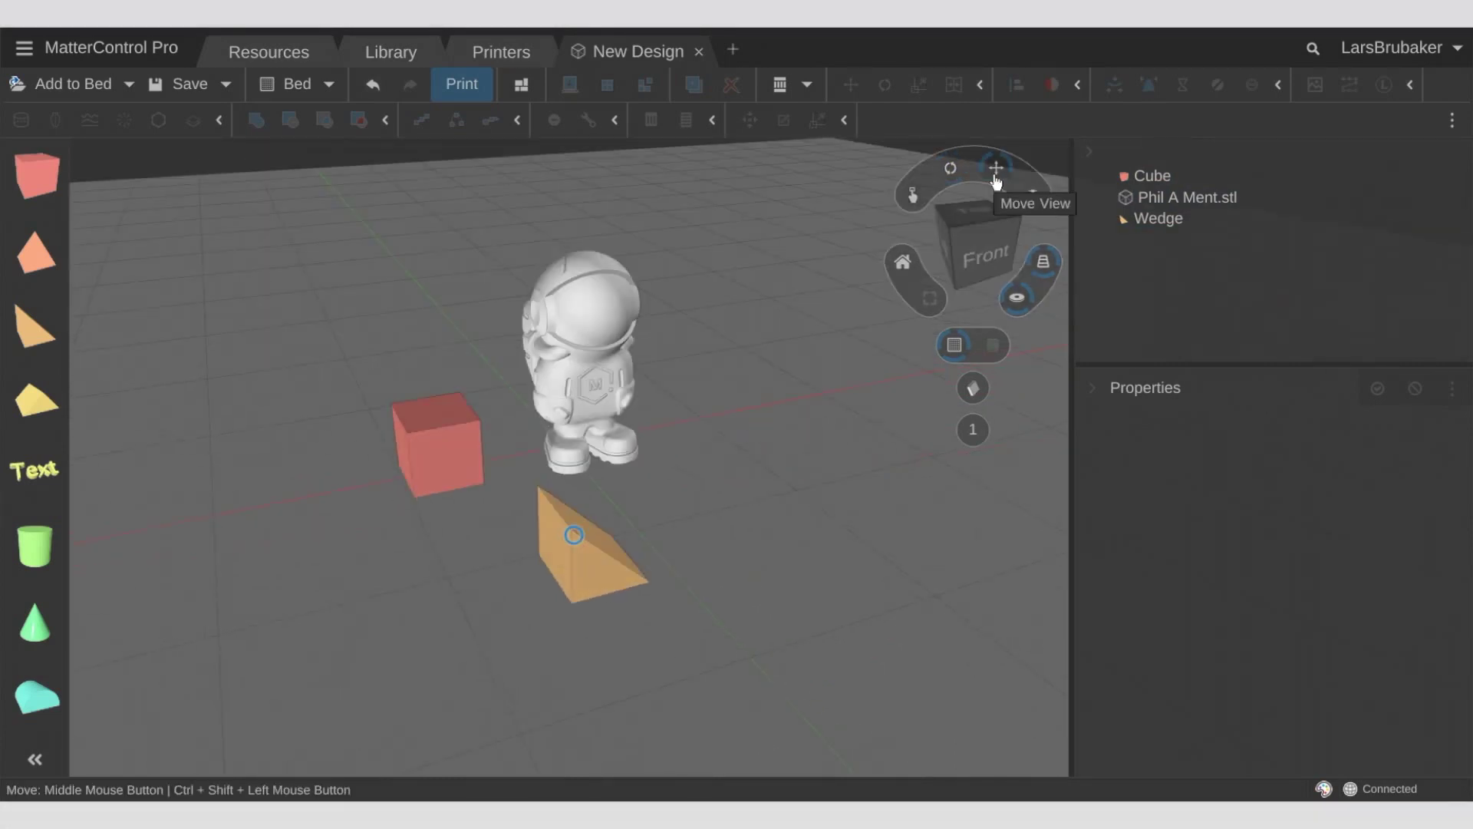
click(997, 167)
mouse_move(411, 494)
mouse_down()
mouse_move(516, 487)
mouse_move(417, 473)
mouse_up()
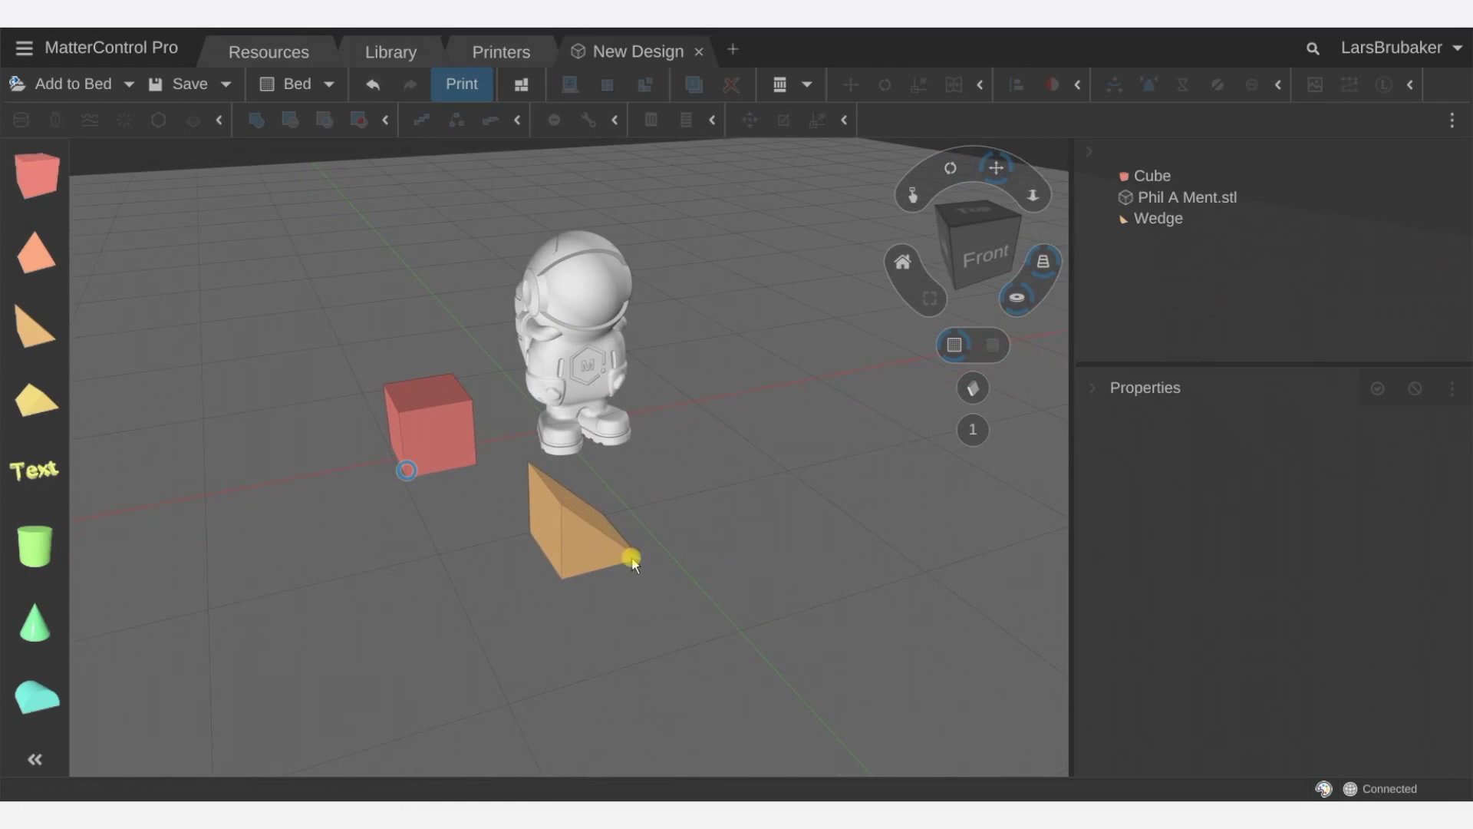
mouse_move(634, 559)
mouse_down()
mouse_move(542, 560)
mouse_move(612, 563)
mouse_up()
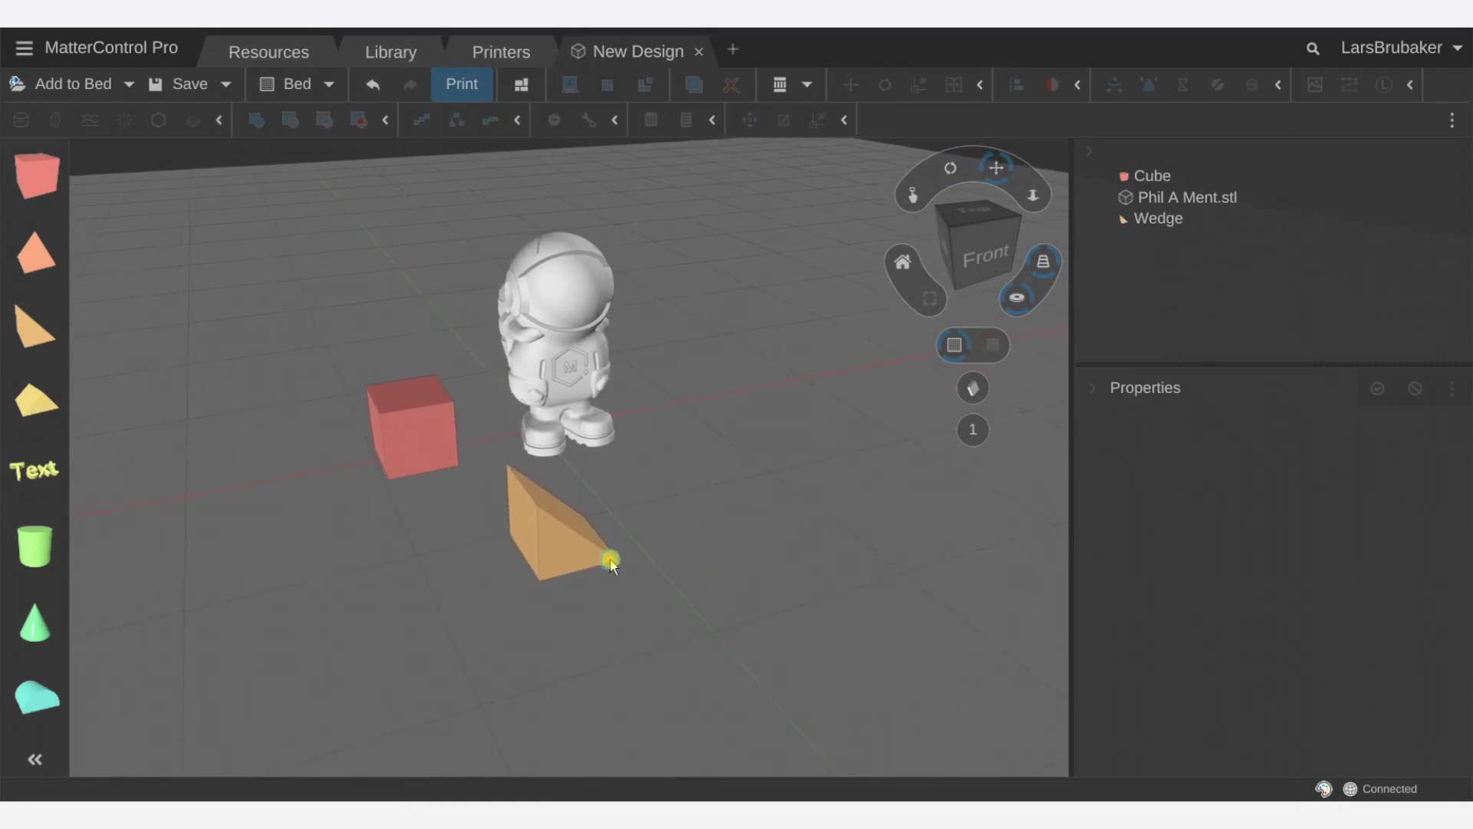
click(1032, 195)
mouse_move(532, 398)
mouse_down()
mouse_move(537, 253)
mouse_move(538, 393)
mouse_up()
Back in select mode, orbit and wheel-zoom the view, tilting toward a top-down angle
click(915, 197)
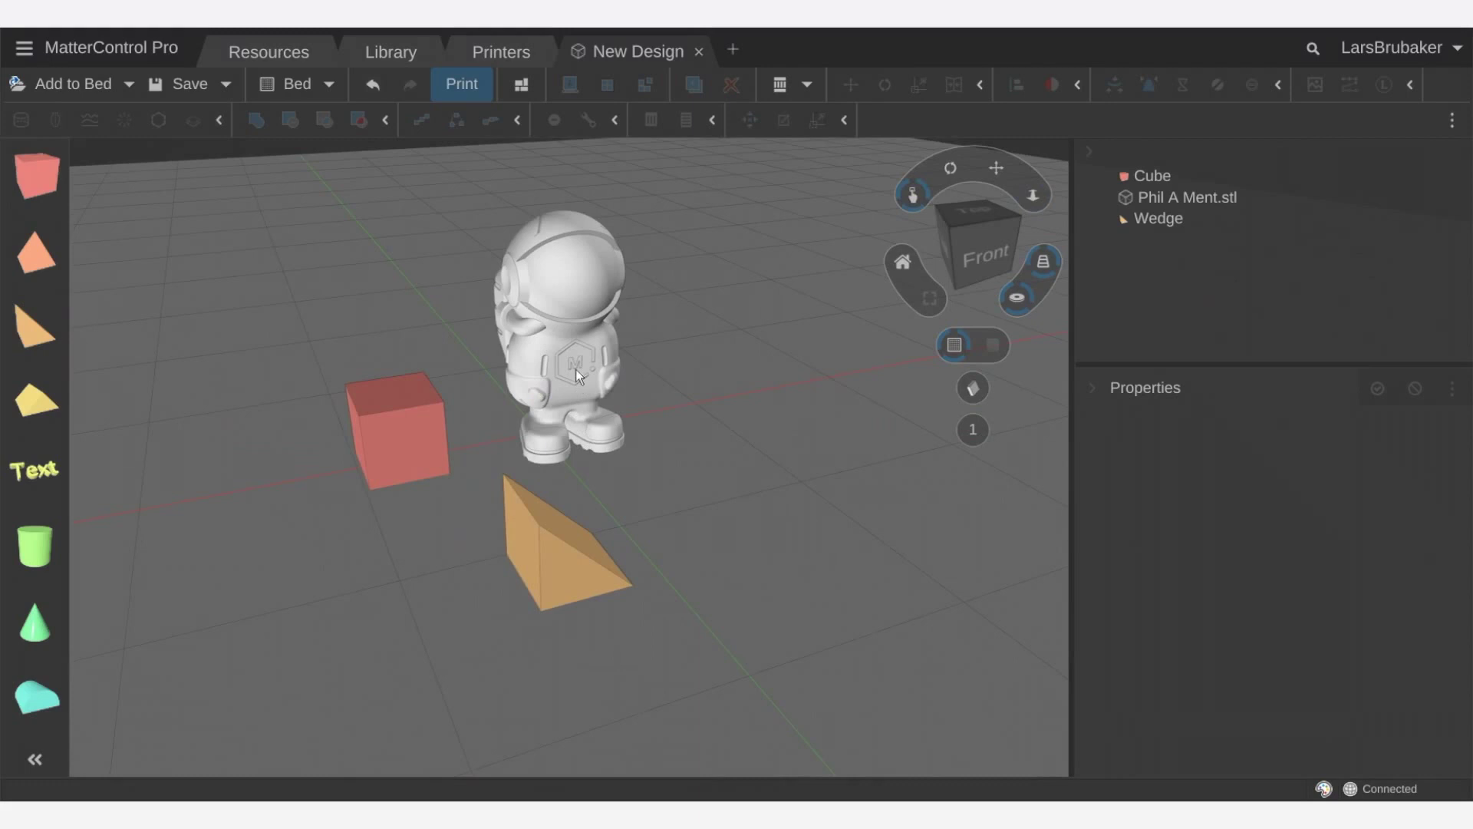
right_drag(575, 363, 575, 357)
scroll(576, 355, up, 4)
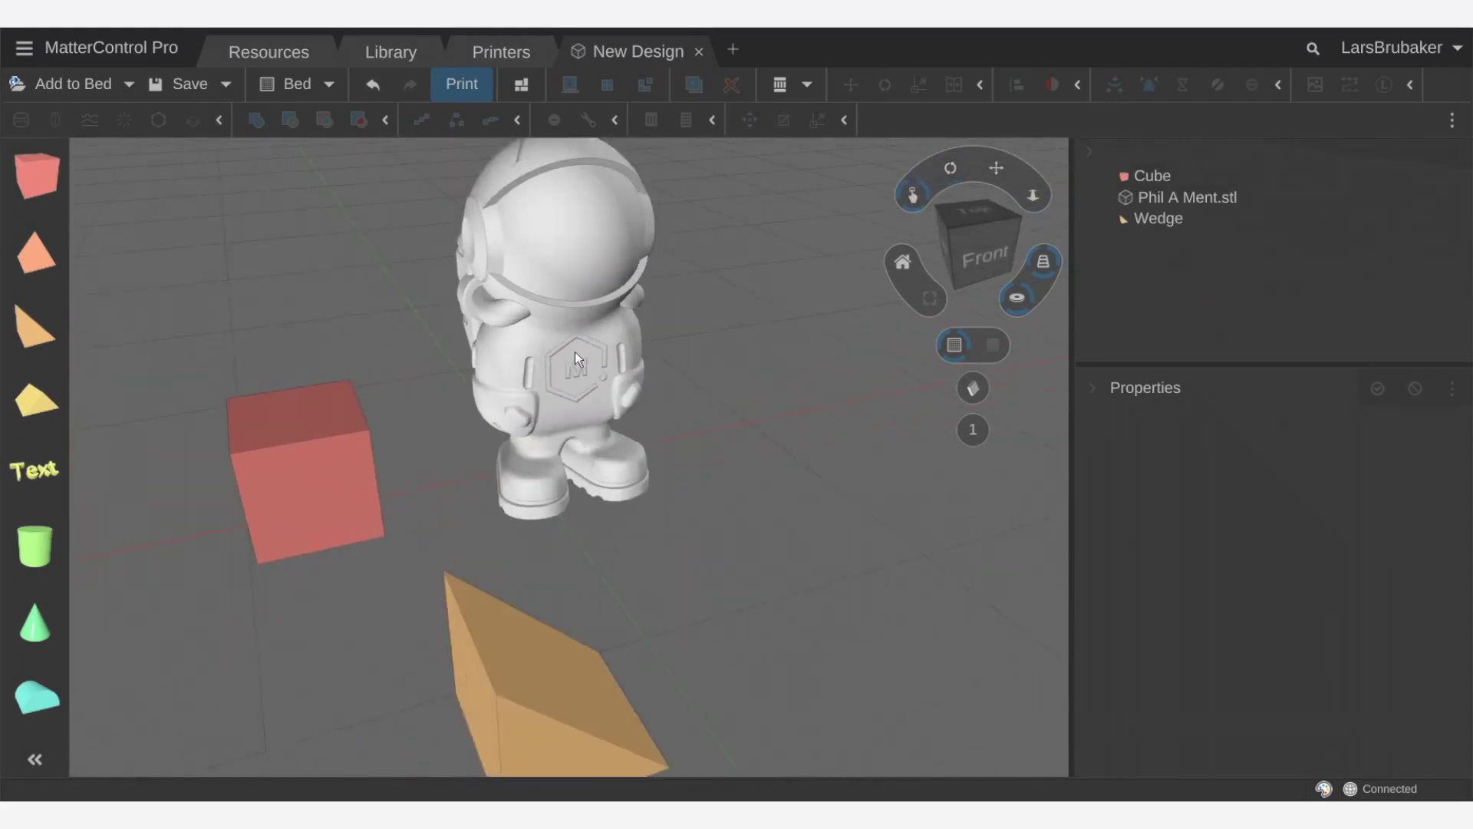
scroll(574, 351, down, 1)
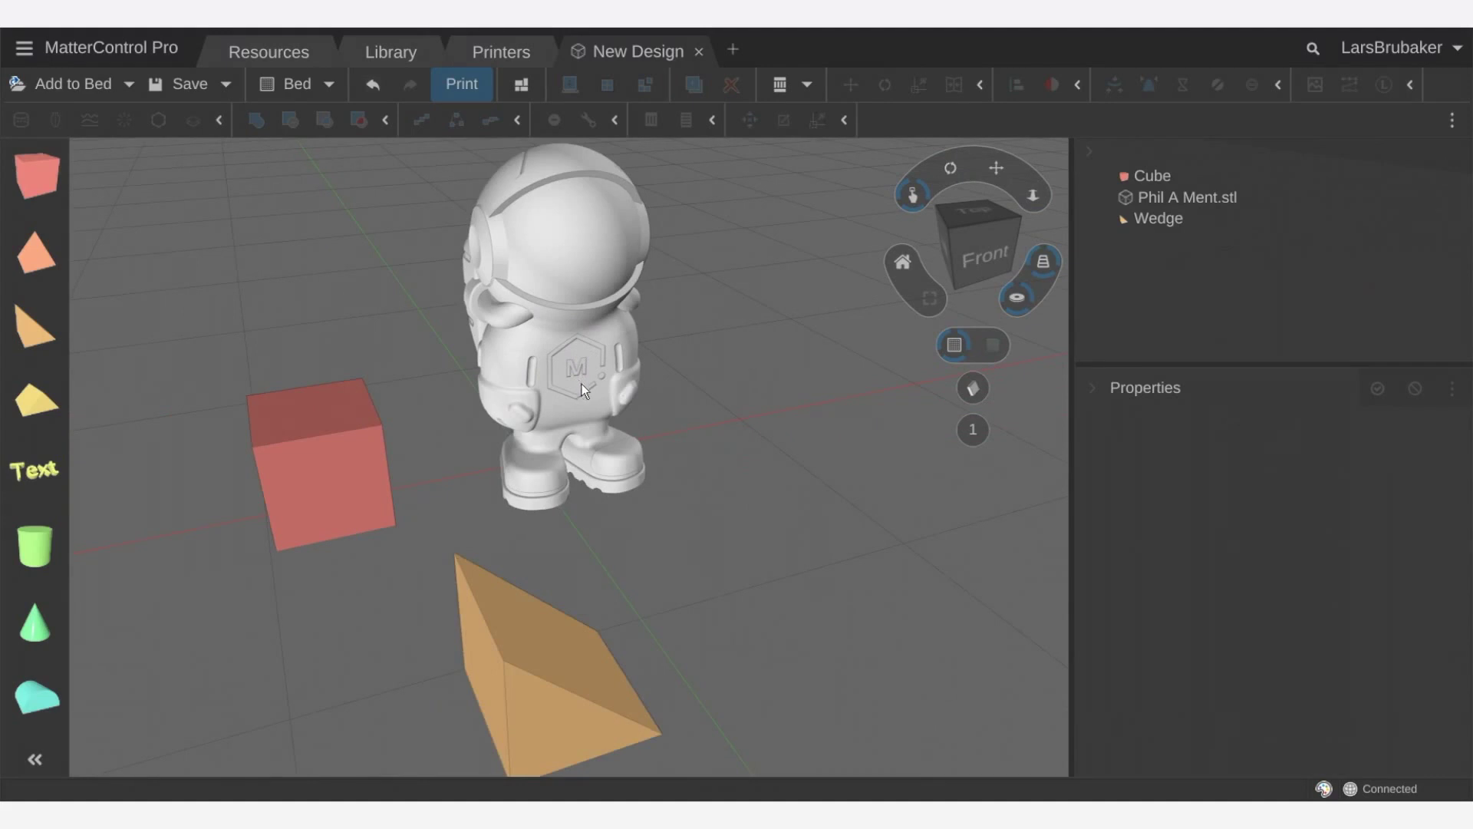
mouse_move(578, 382)
middle_down()
mouse_move(553, 378)
mouse_move(621, 388)
mouse_move(571, 386)
mouse_move(584, 376)
middle_up()
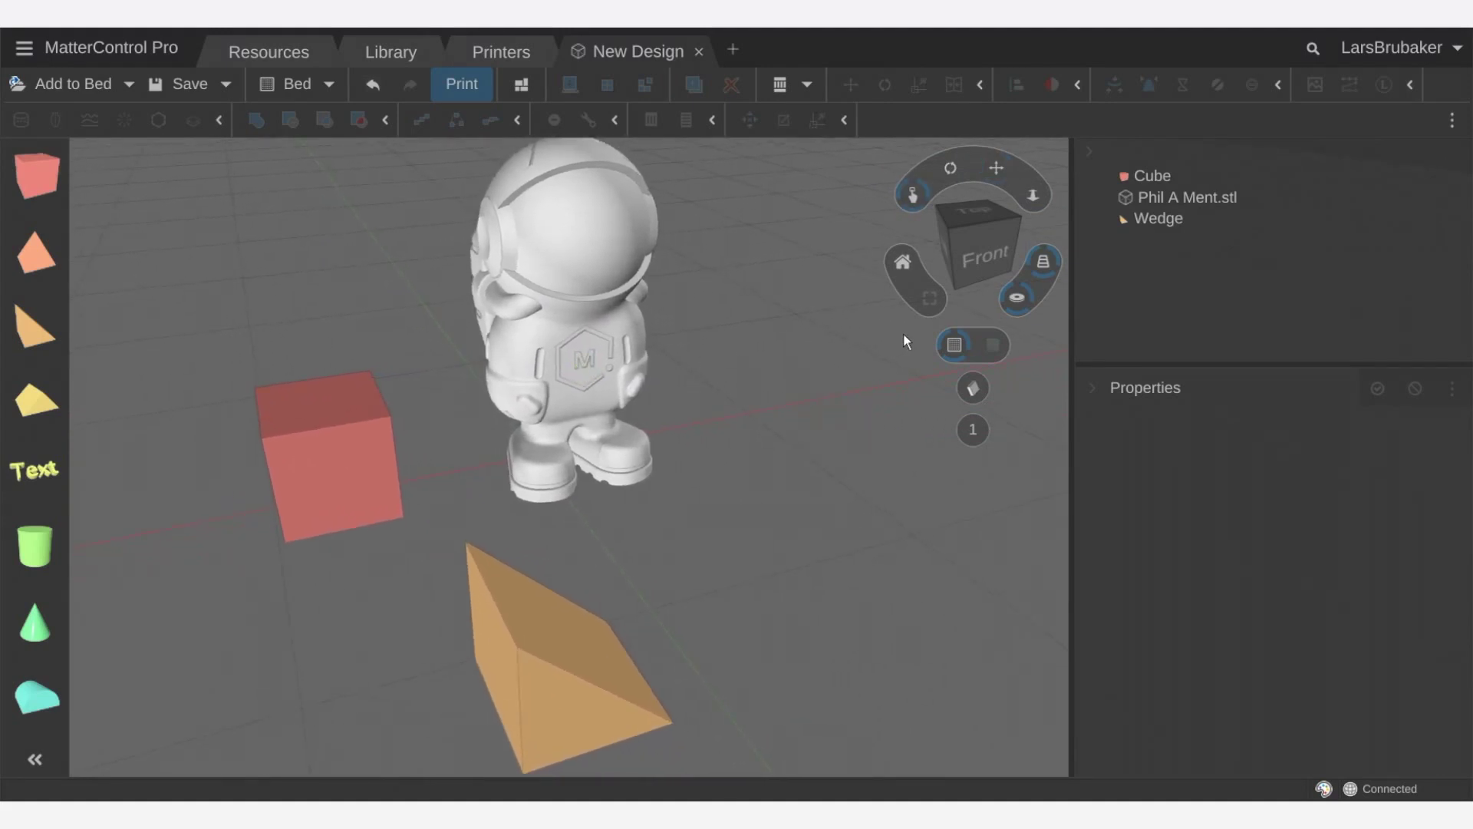
mouse_move(983, 256)
mouse_down()
mouse_move(976, 217)
mouse_move(980, 284)
mouse_move(967, 235)
mouse_move(988, 233)
mouse_move(988, 251)
mouse_up()
Snap the view cube to its Front face, then its top edge for a top-front view
click(971, 269)
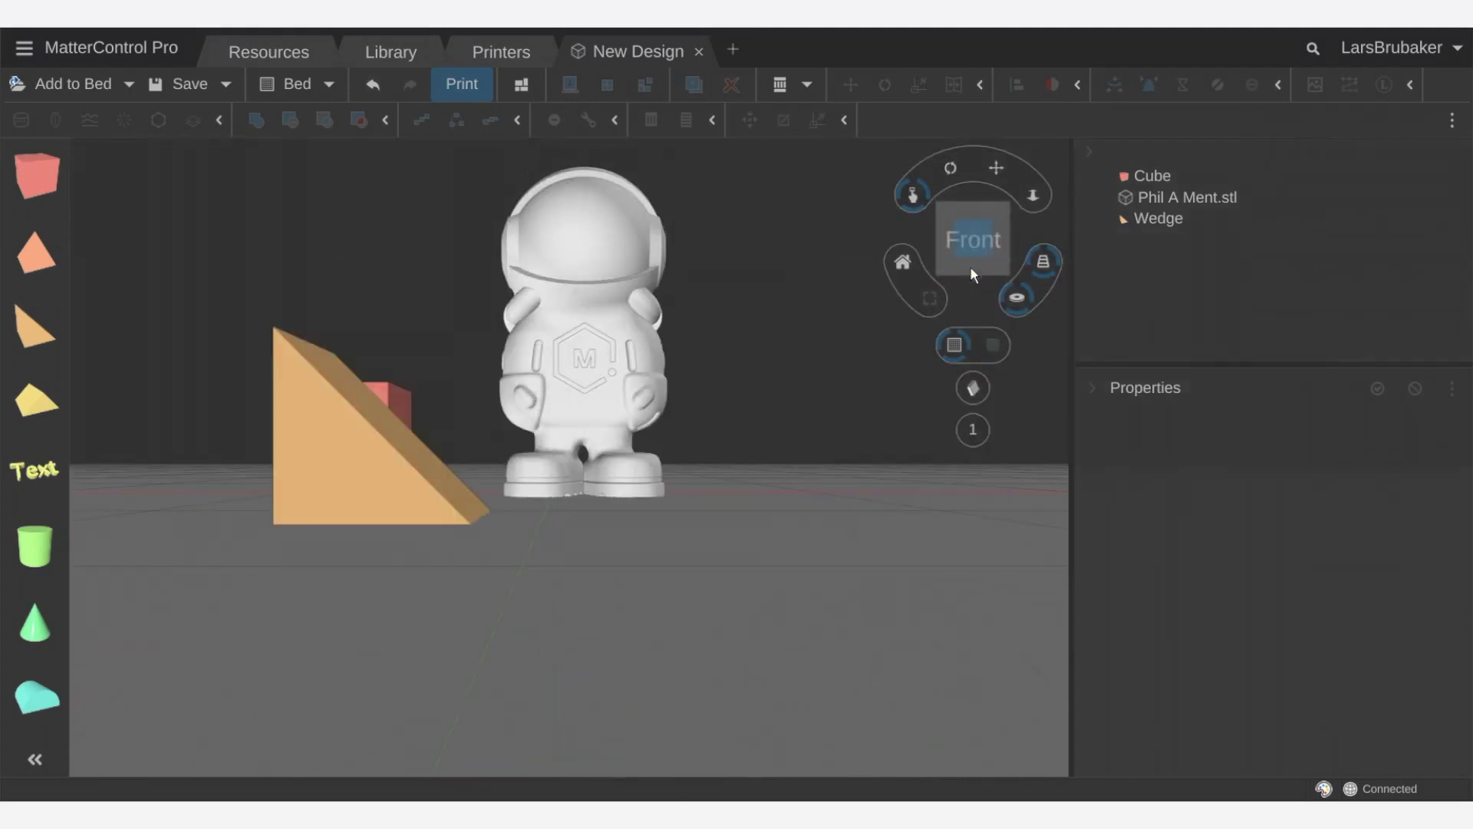
click(965, 211)
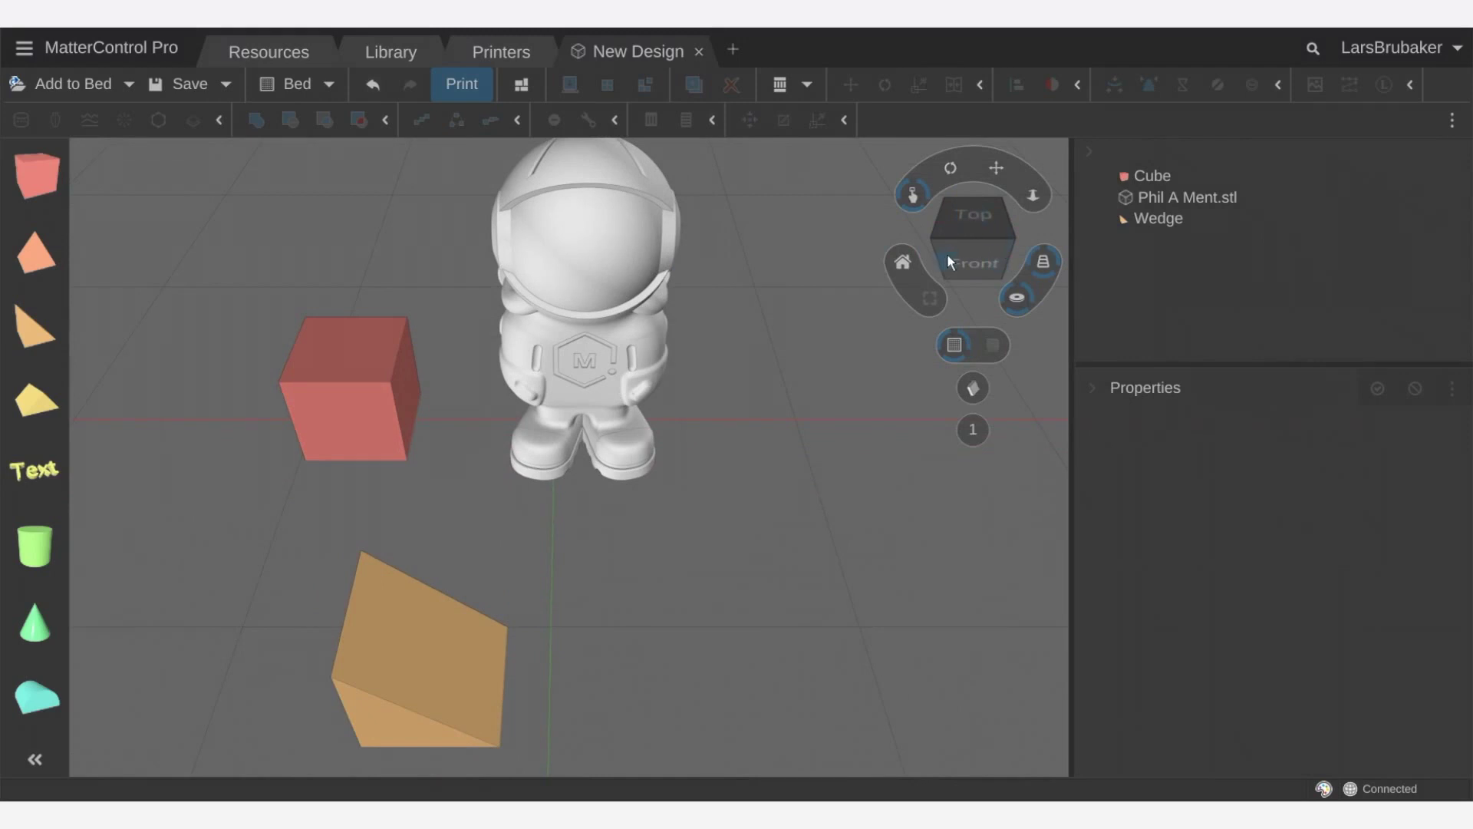
Reset the view, then Zoom to Selection on the astronaut and then on the cube
click(906, 264)
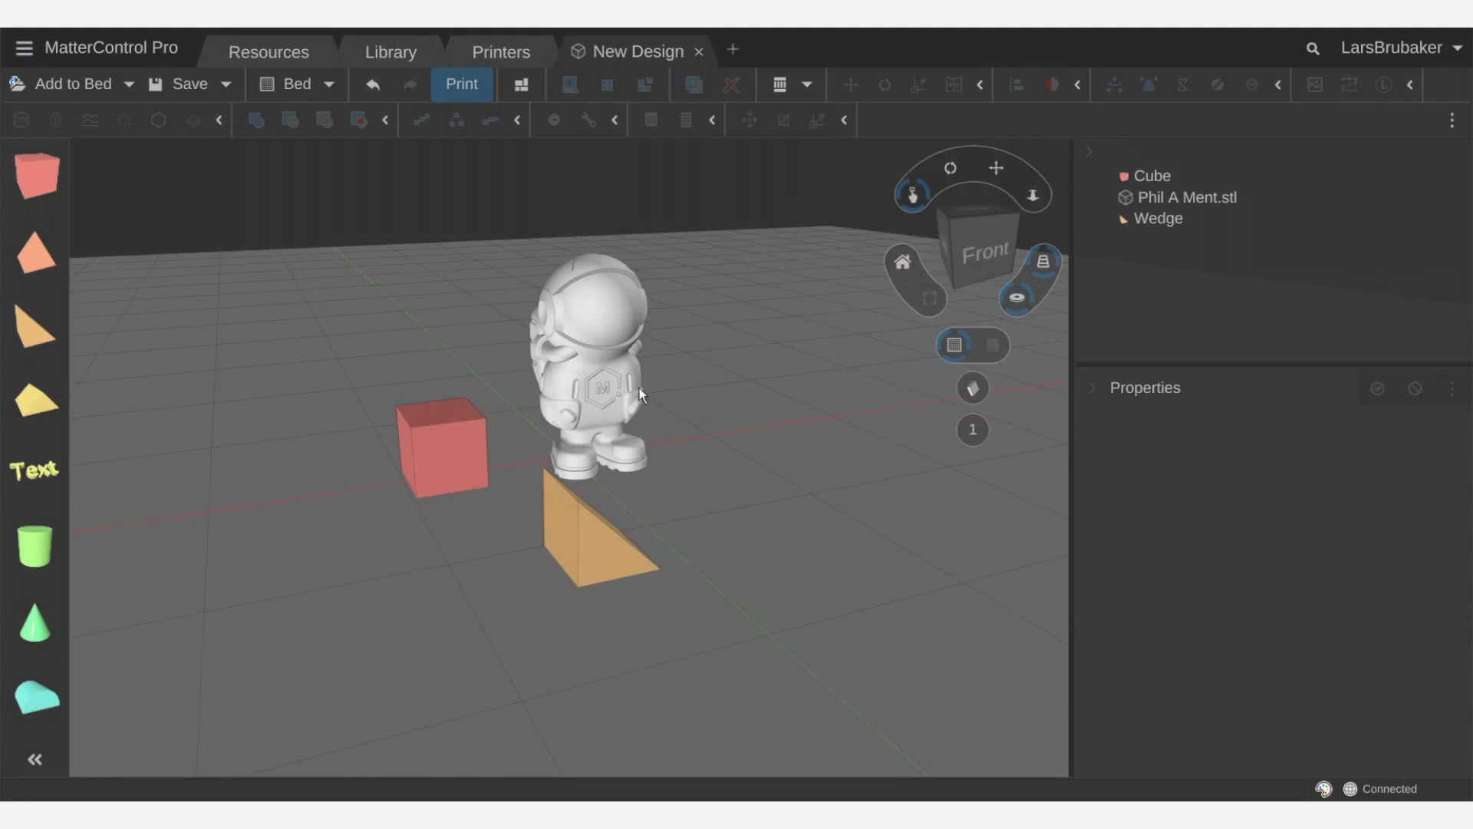
click(614, 386)
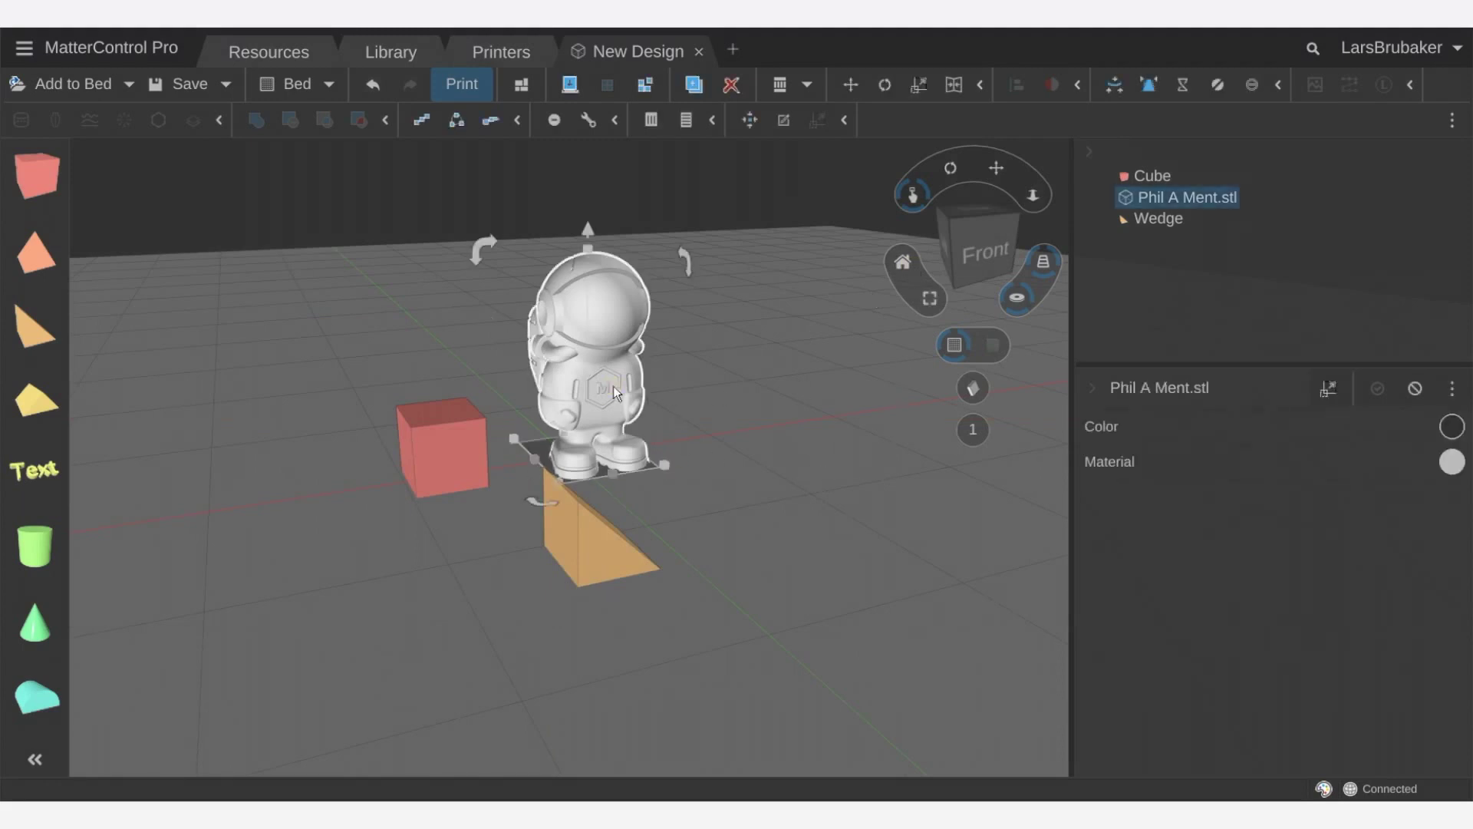
click(930, 301)
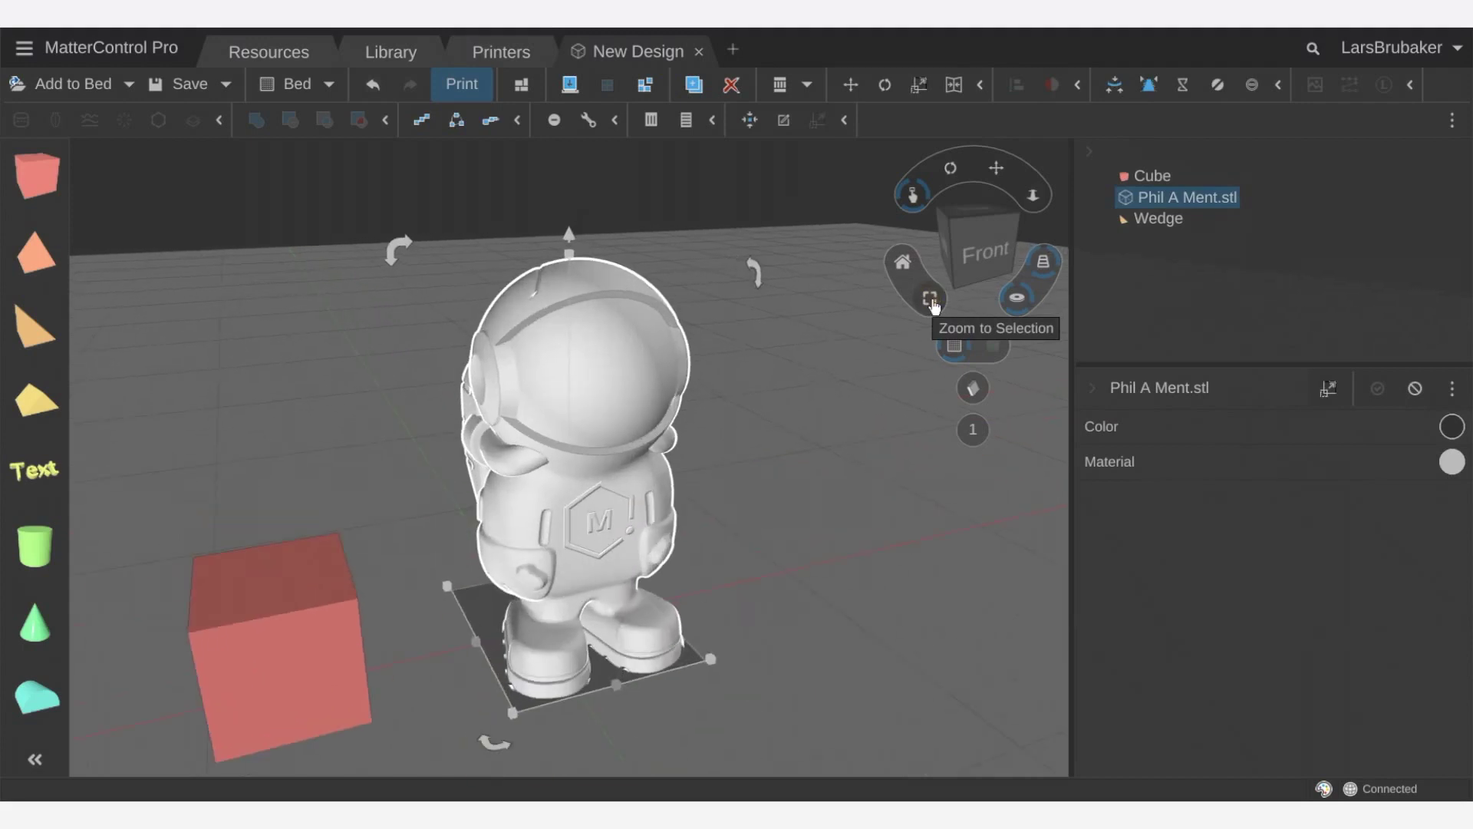
click(319, 588)
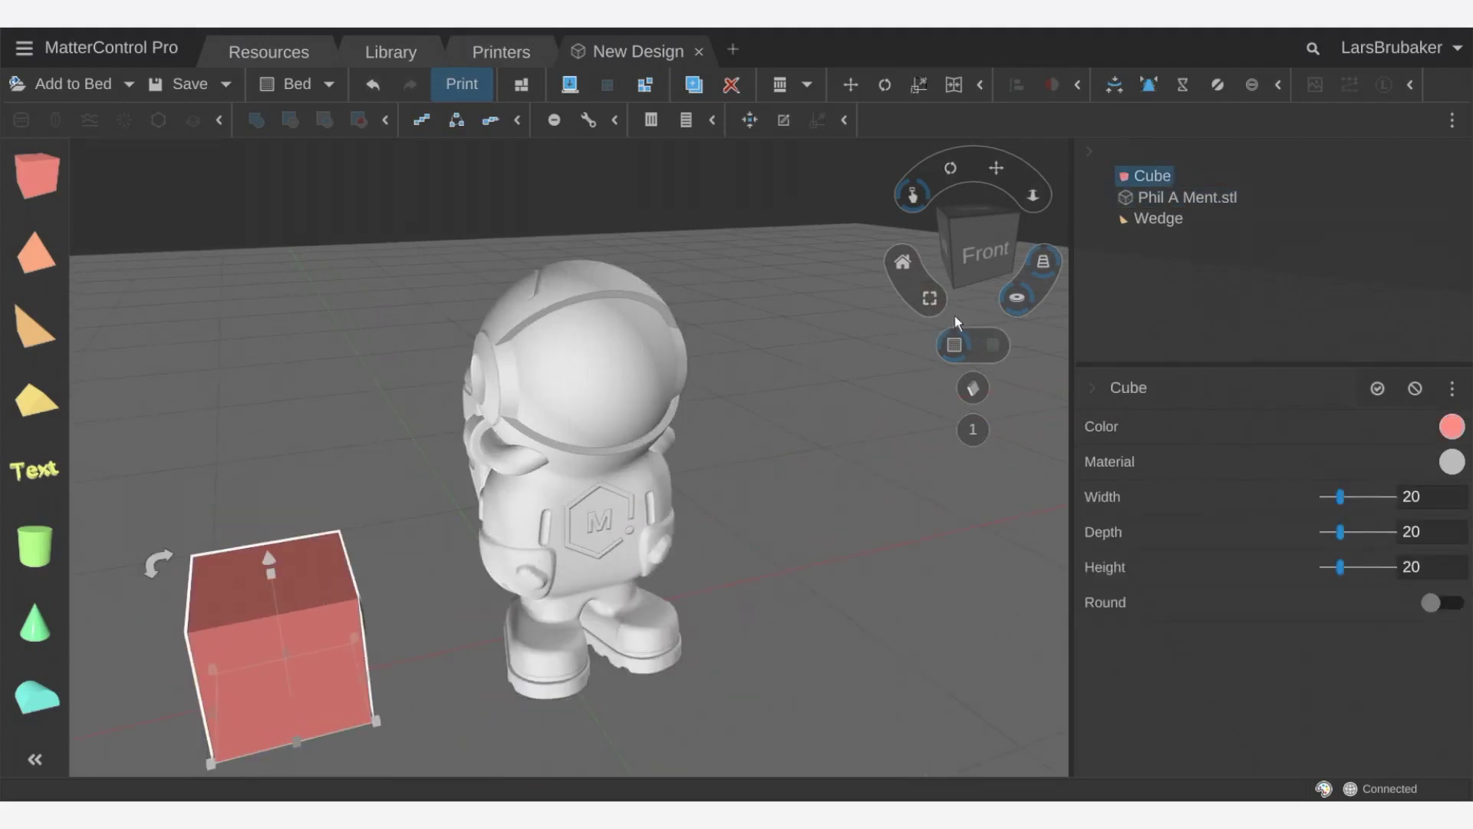
click(931, 301)
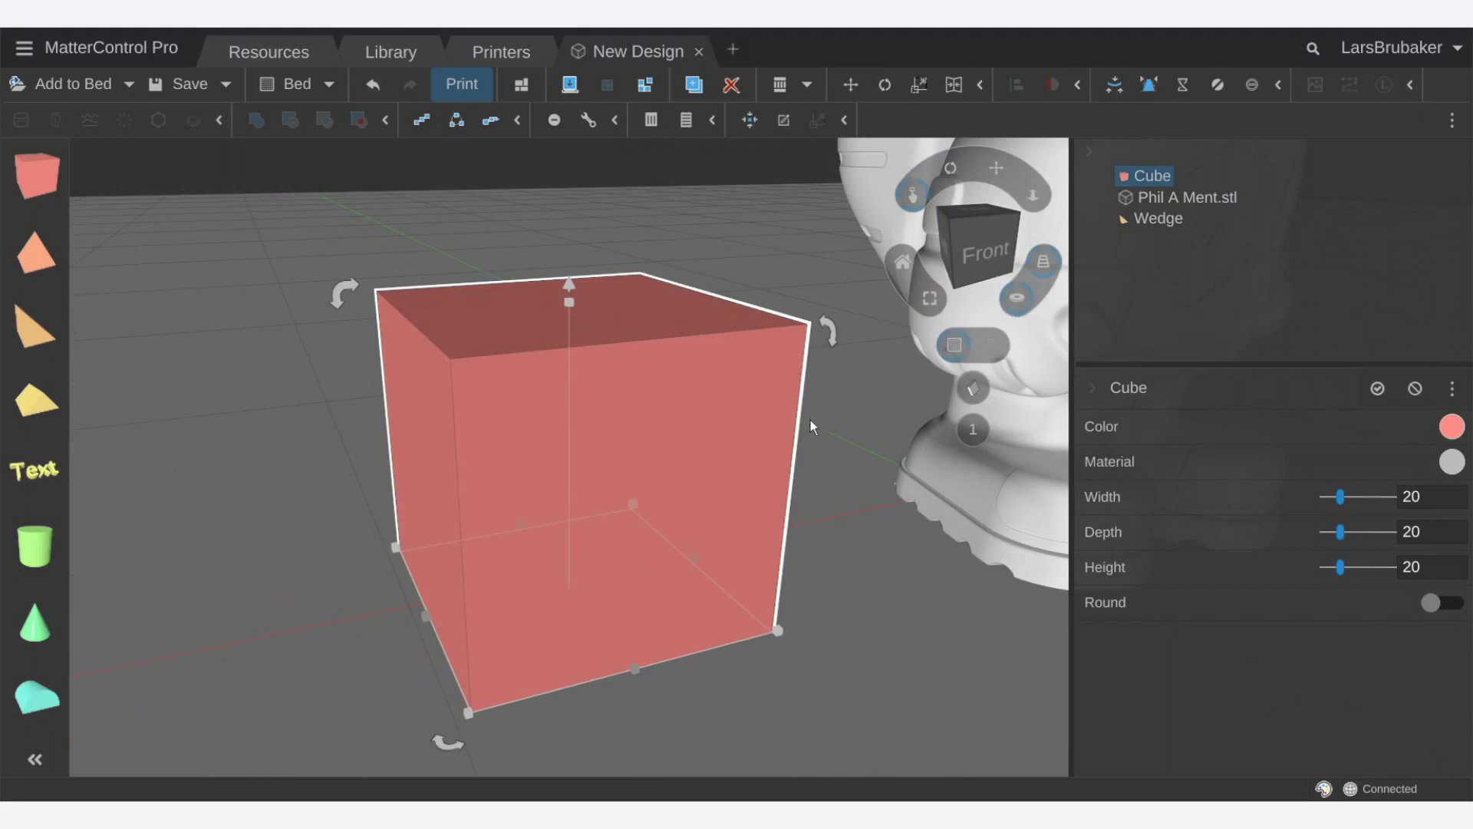
Select all three objects with Ctrl+A, zoom to fit them, then deselect
click(809, 418)
key(ctrl+a)
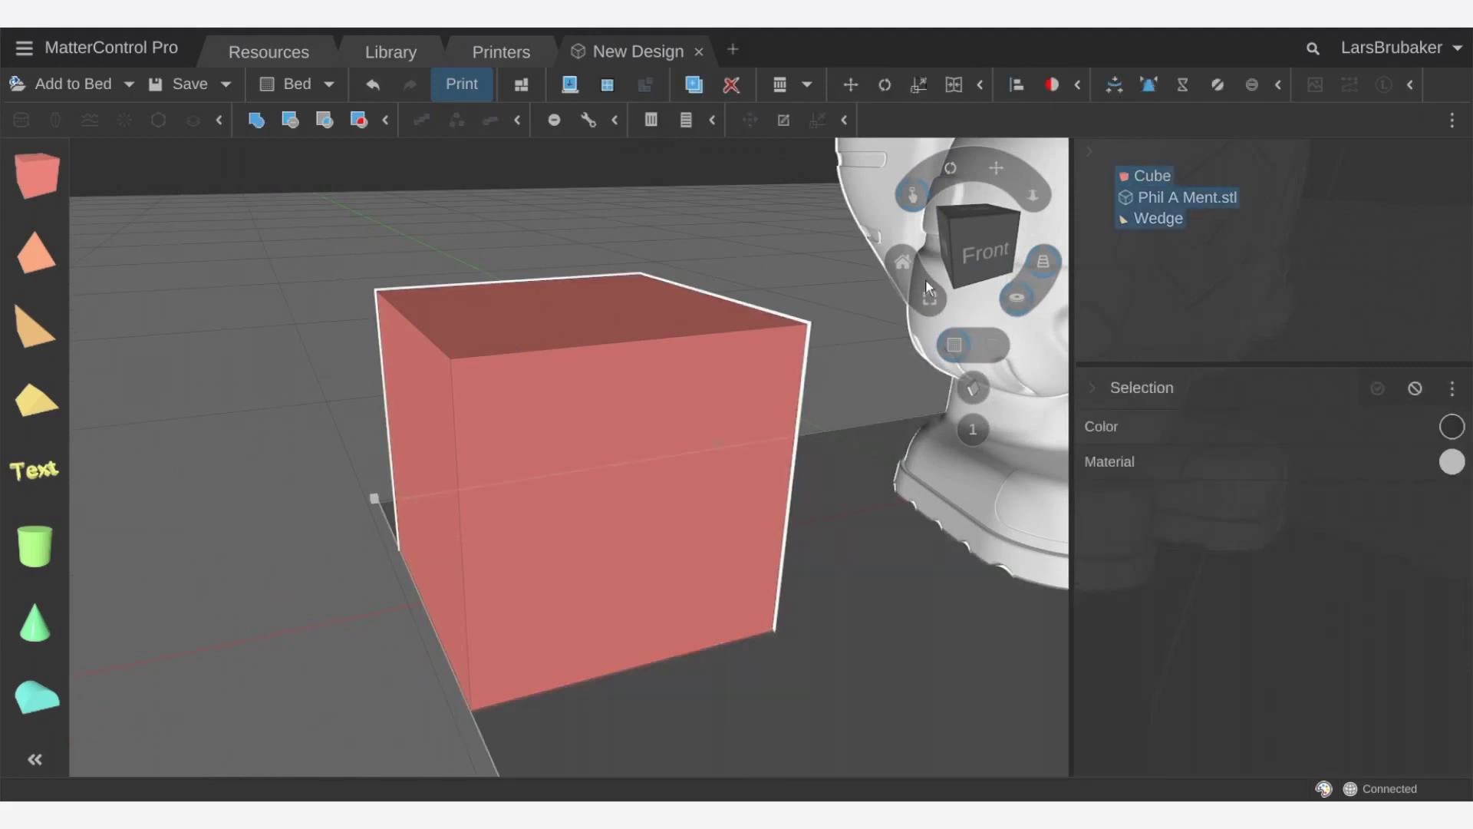
click(929, 299)
click(758, 454)
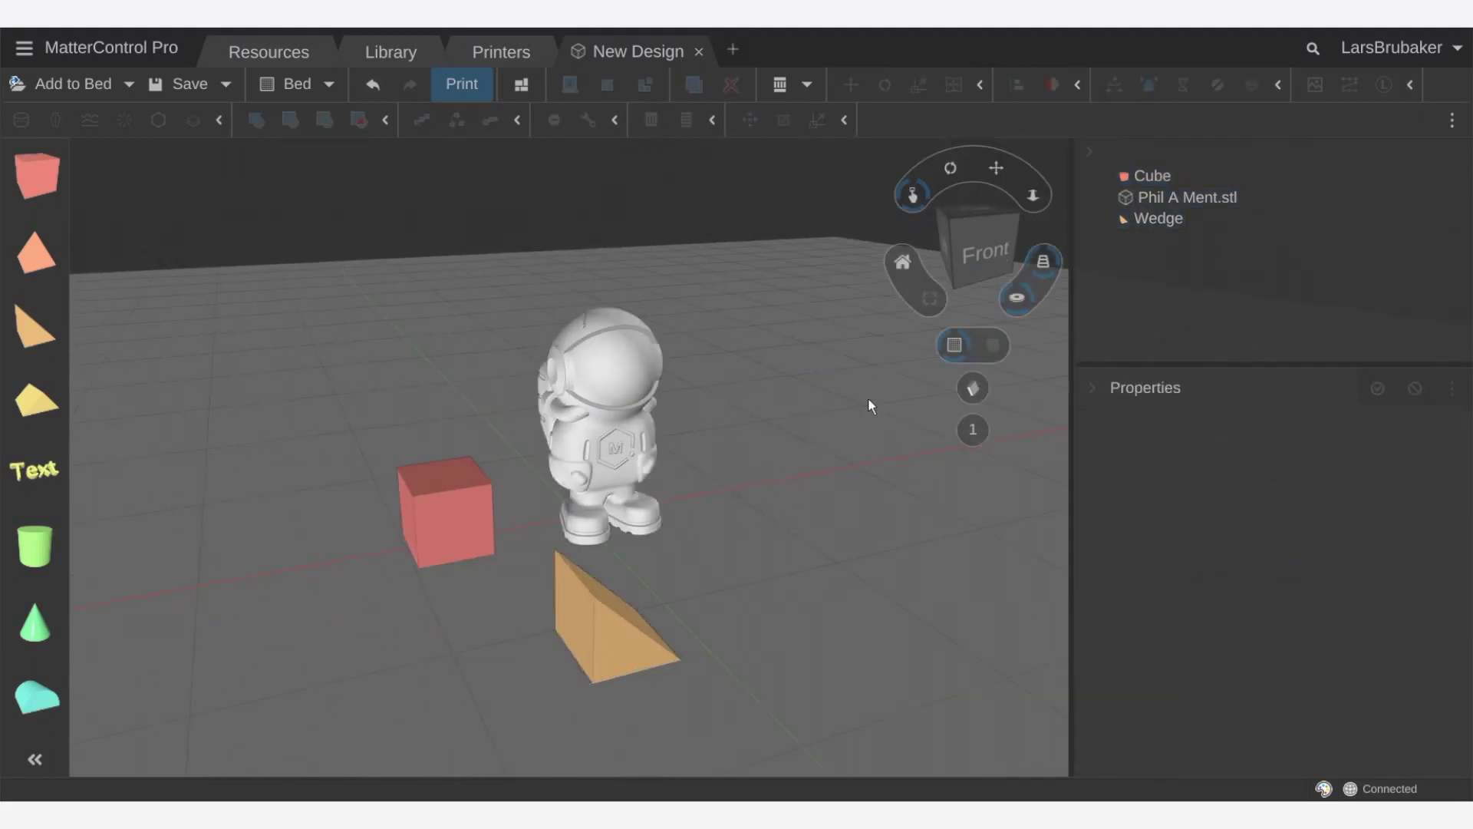
Toggle Turntable Mode off and on while orbiting the scene, then click the Perspective Mode button
click(1018, 301)
click(1016, 301)
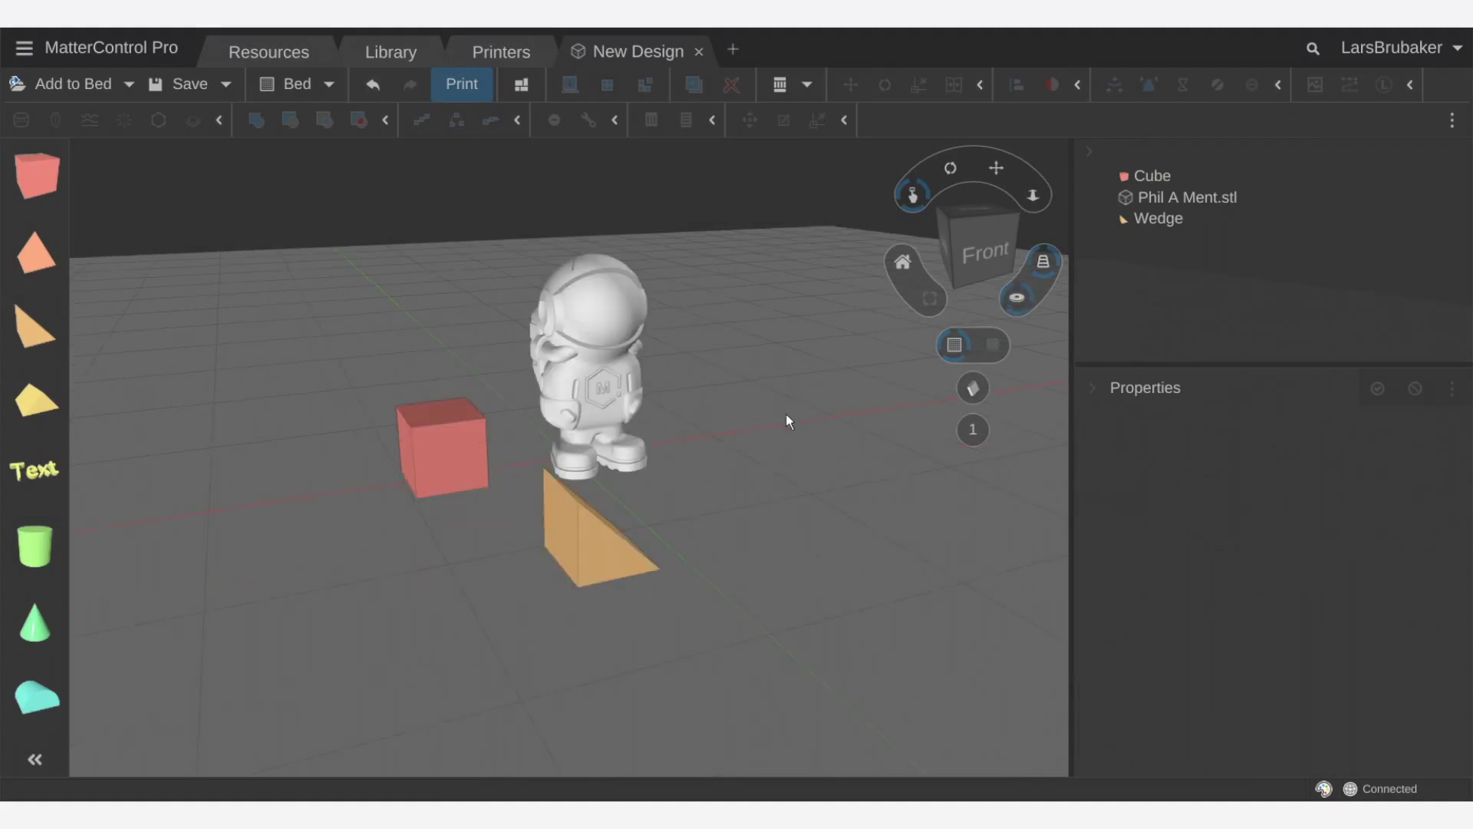
click(658, 450)
right_drag(657, 450, 611, 474)
click(1016, 304)
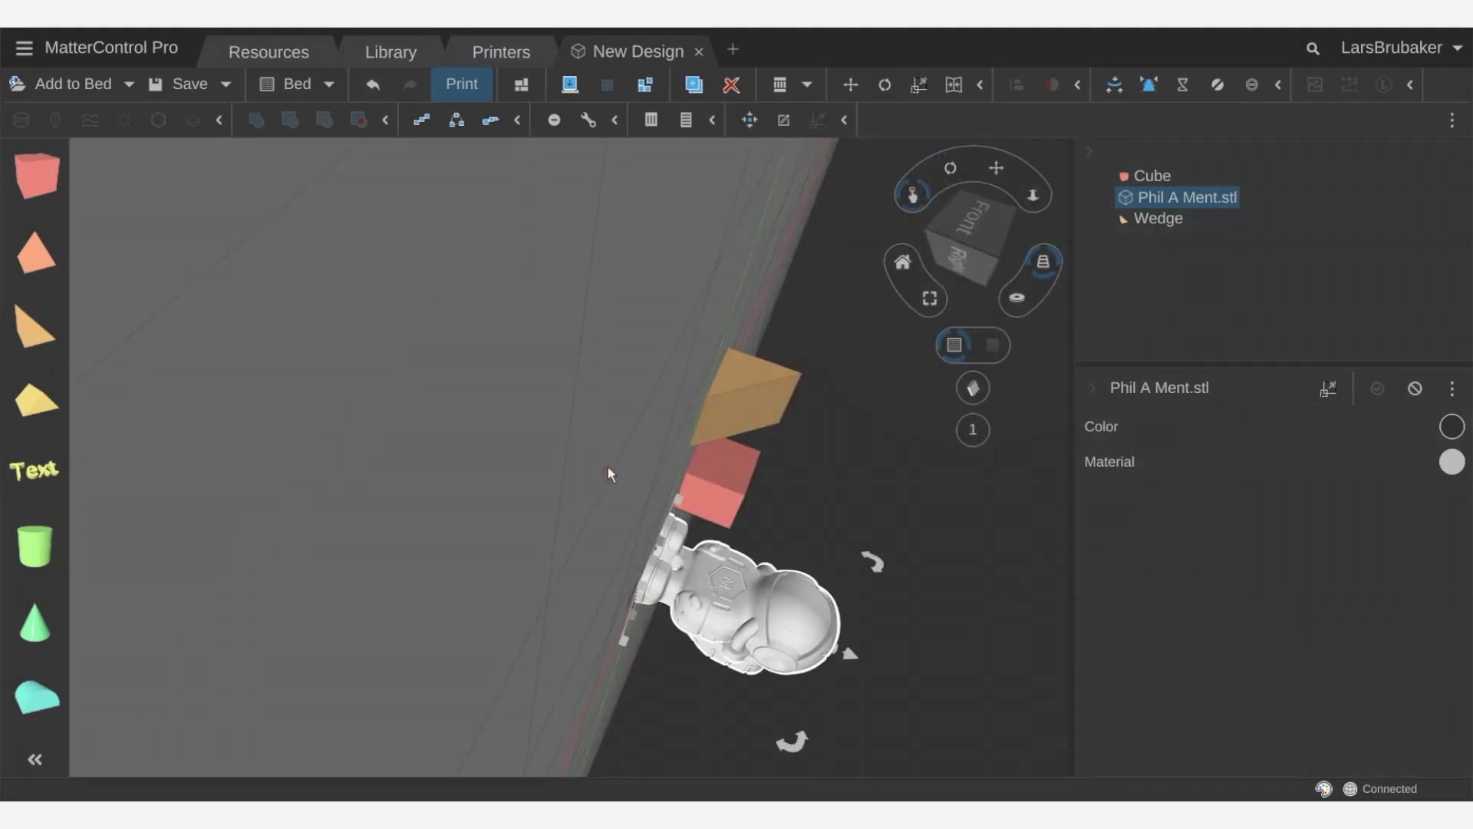
click(1019, 307)
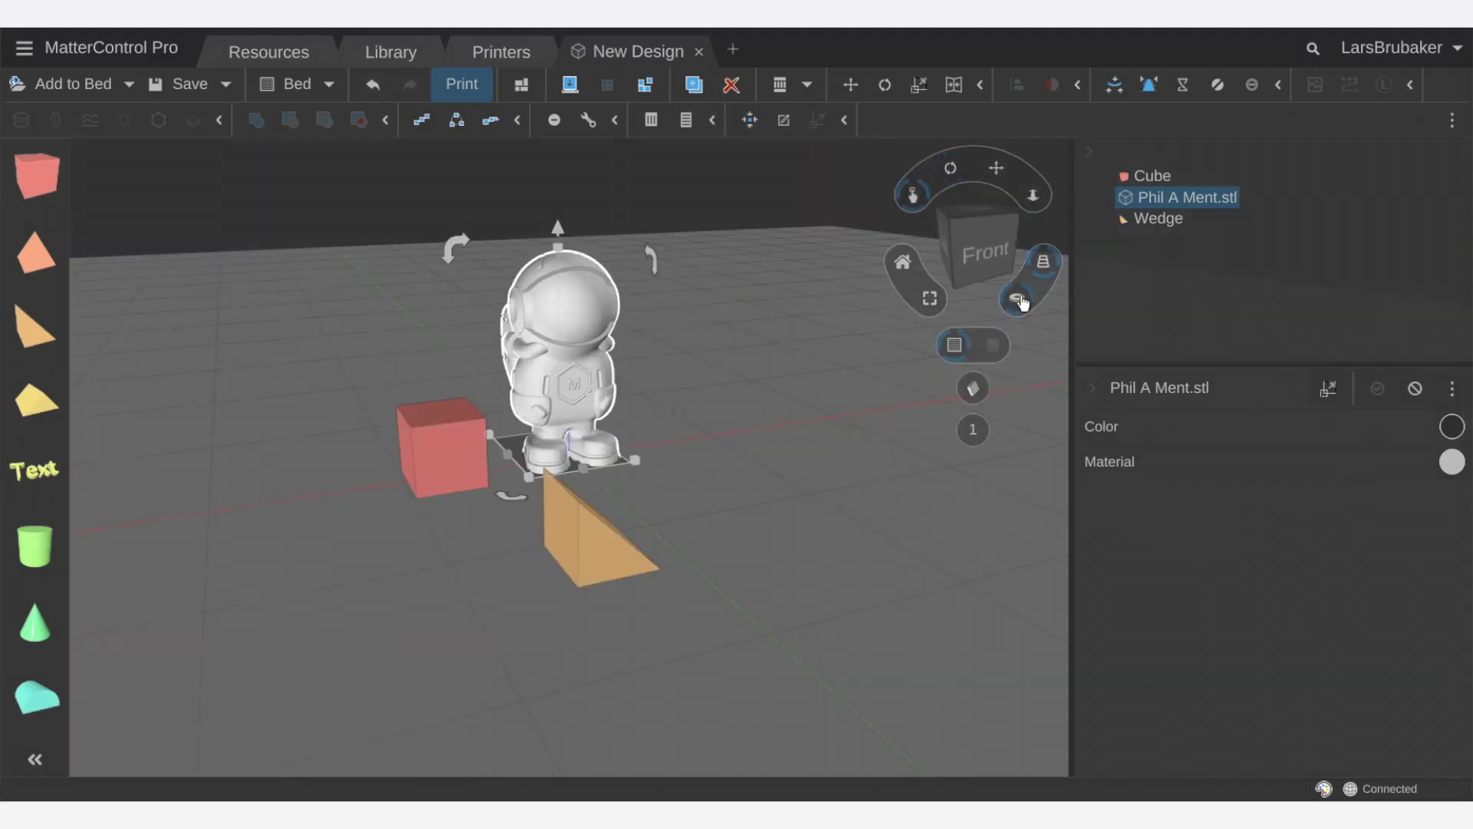
click(1043, 263)
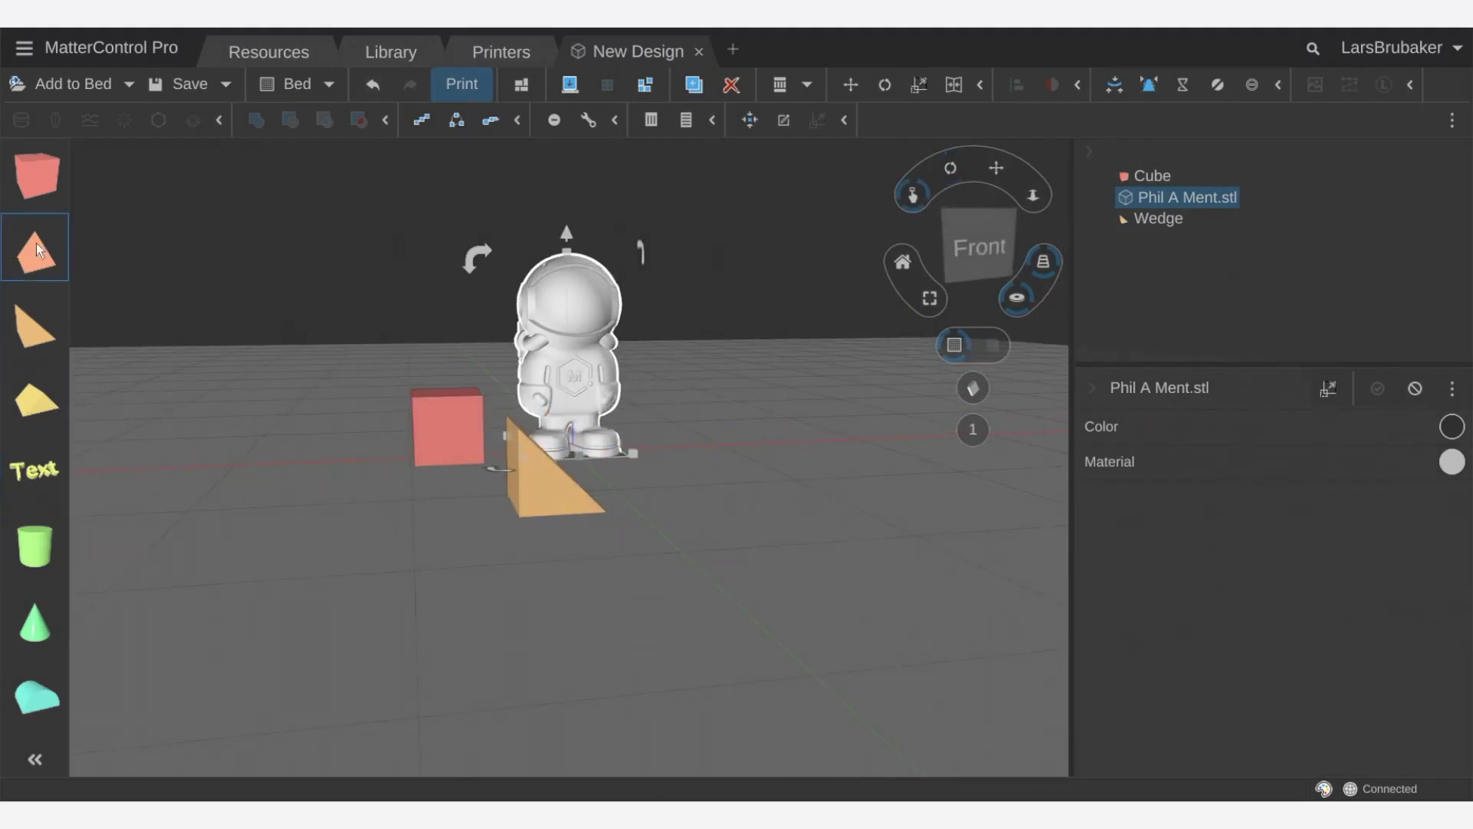
Add Cube (1) behind the first cube, orbiting in orthographic and then perspective mode
drag(37, 174, 452, 361)
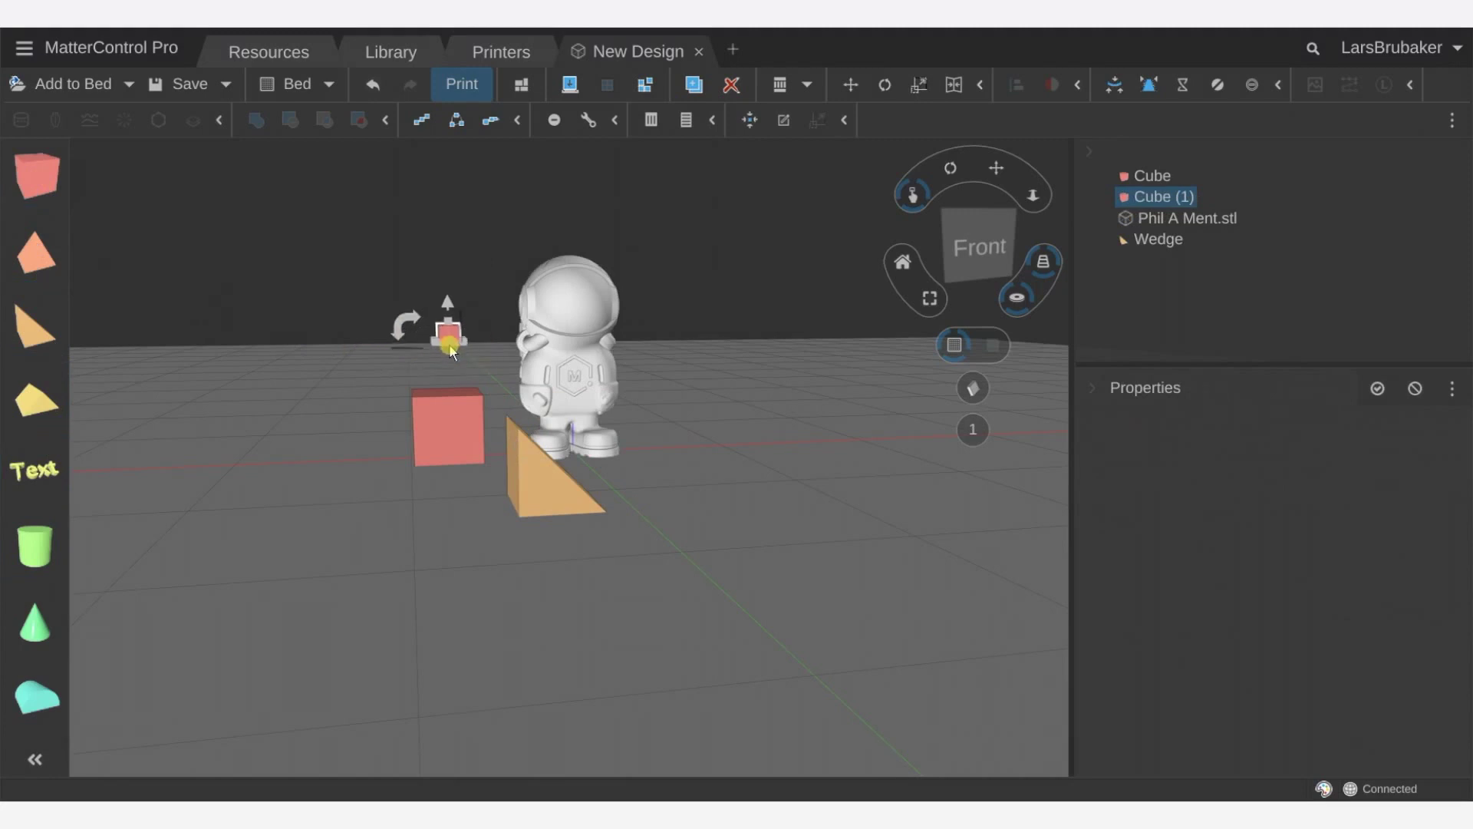
click(1051, 260)
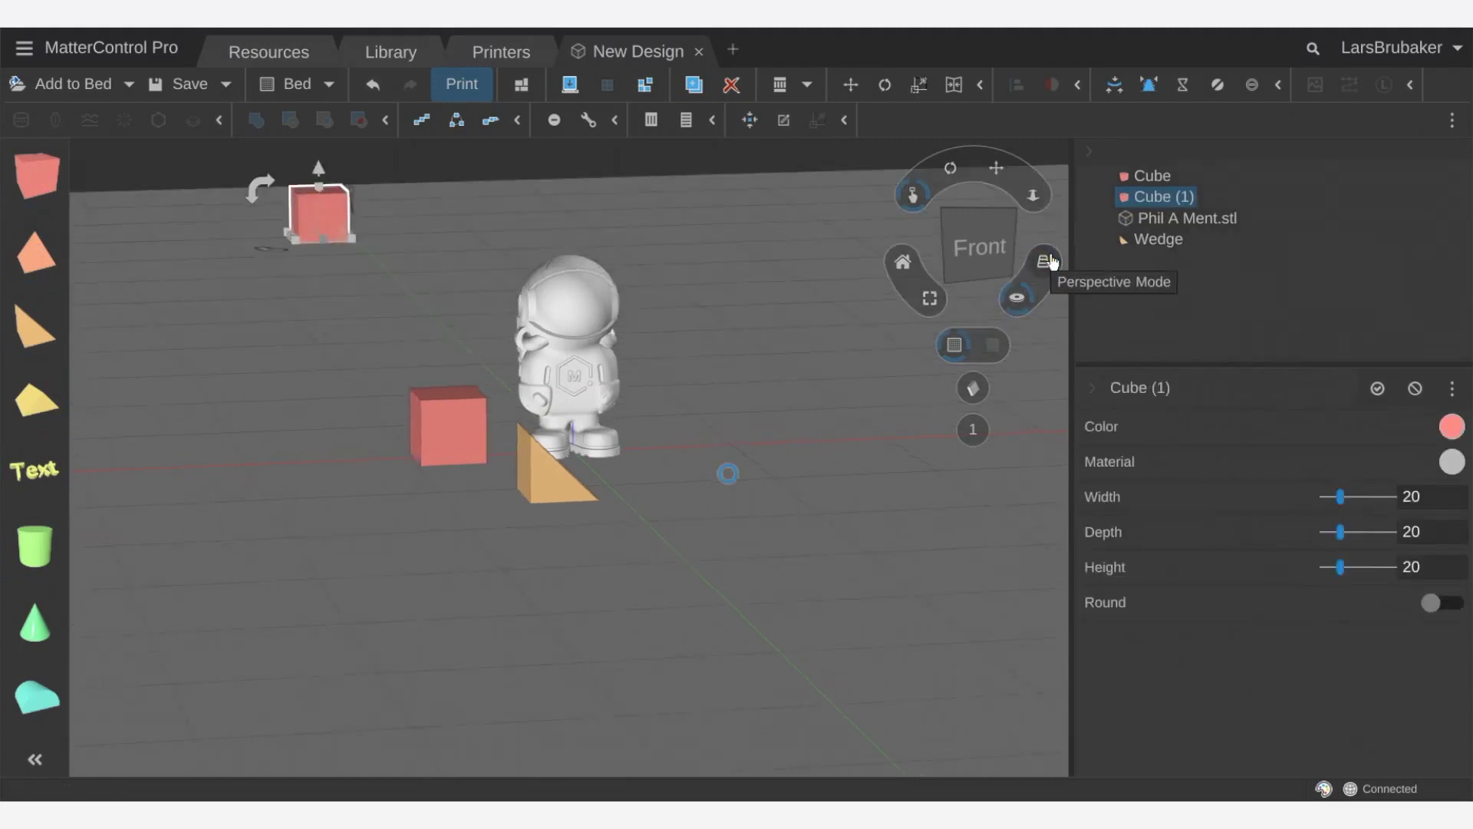
right_drag(770, 494, 746, 470)
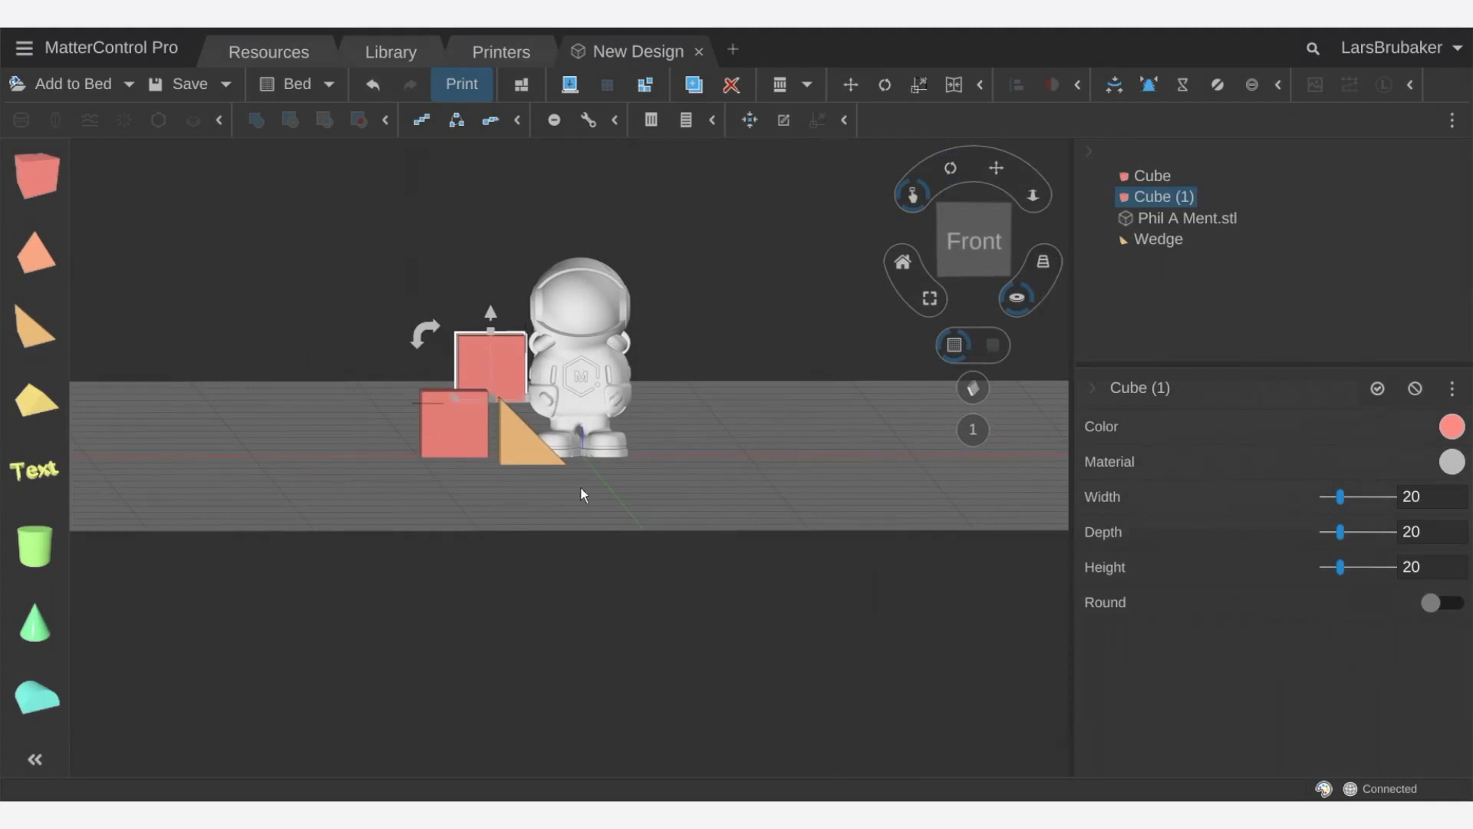
right_drag(580, 486, 603, 476)
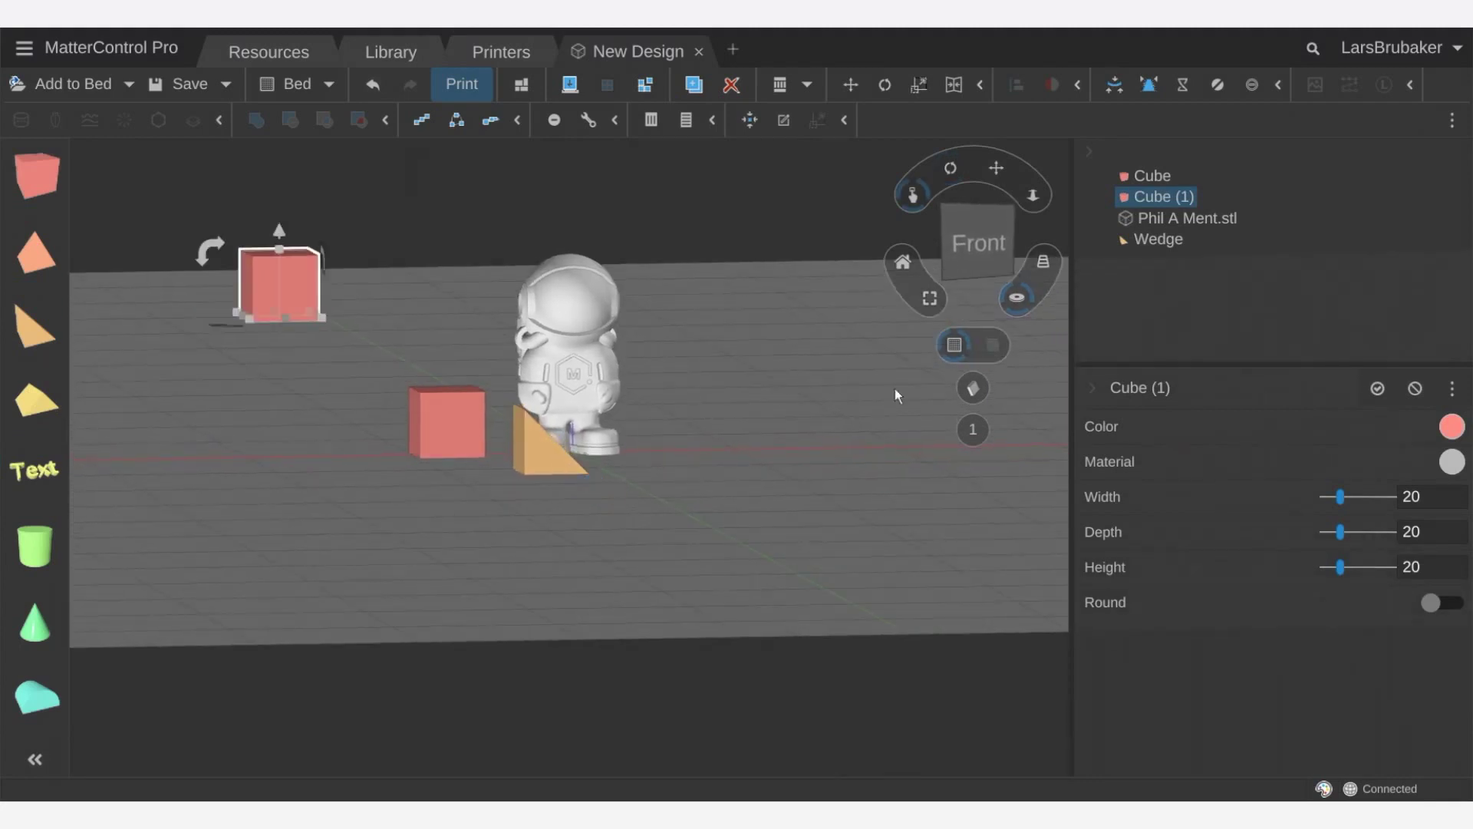
click(1057, 267)
right_drag(726, 450, 751, 482)
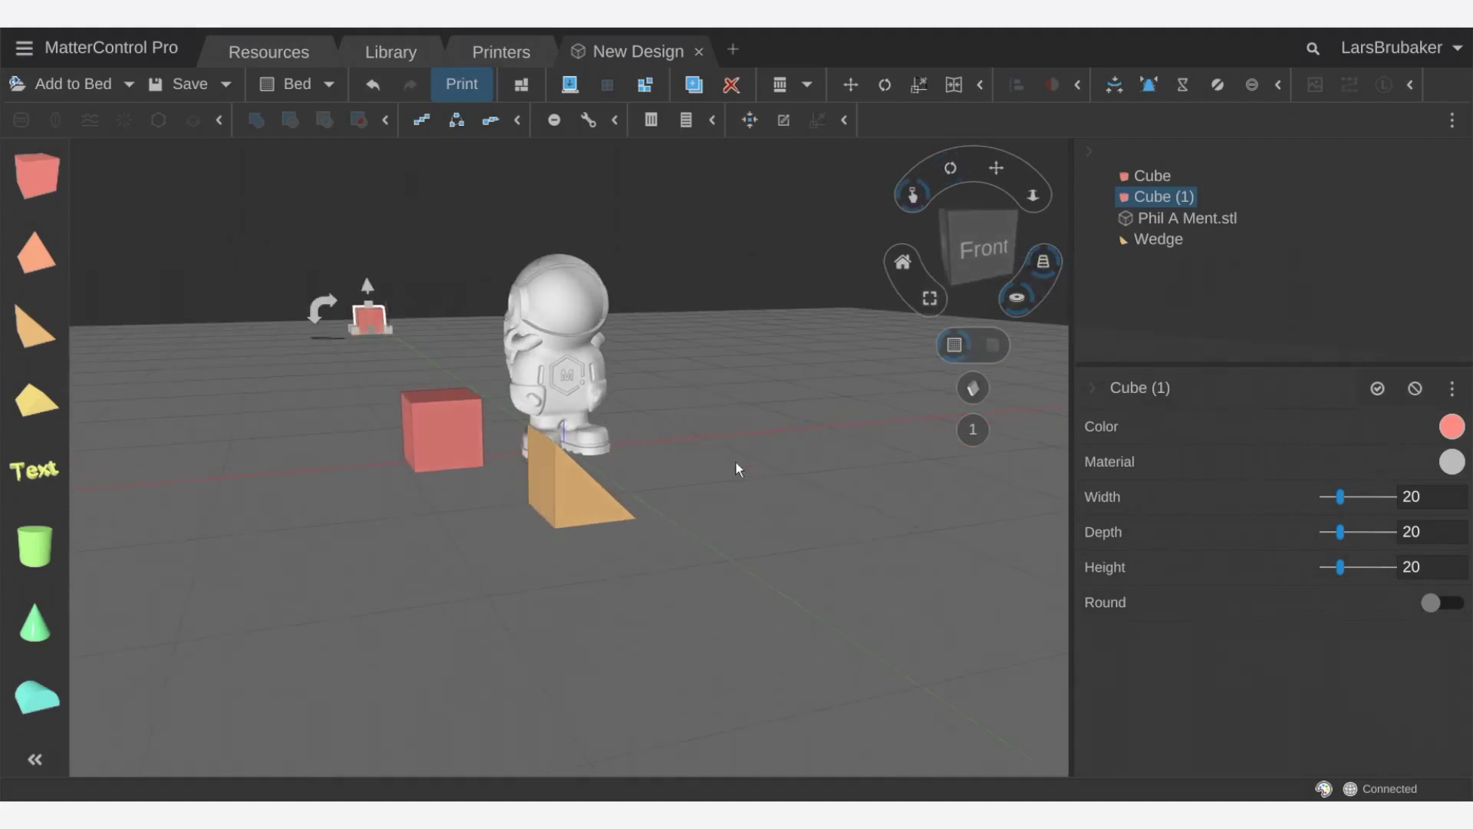
Delete Cube (1), then hide and re-show the print bed
key(Delete)
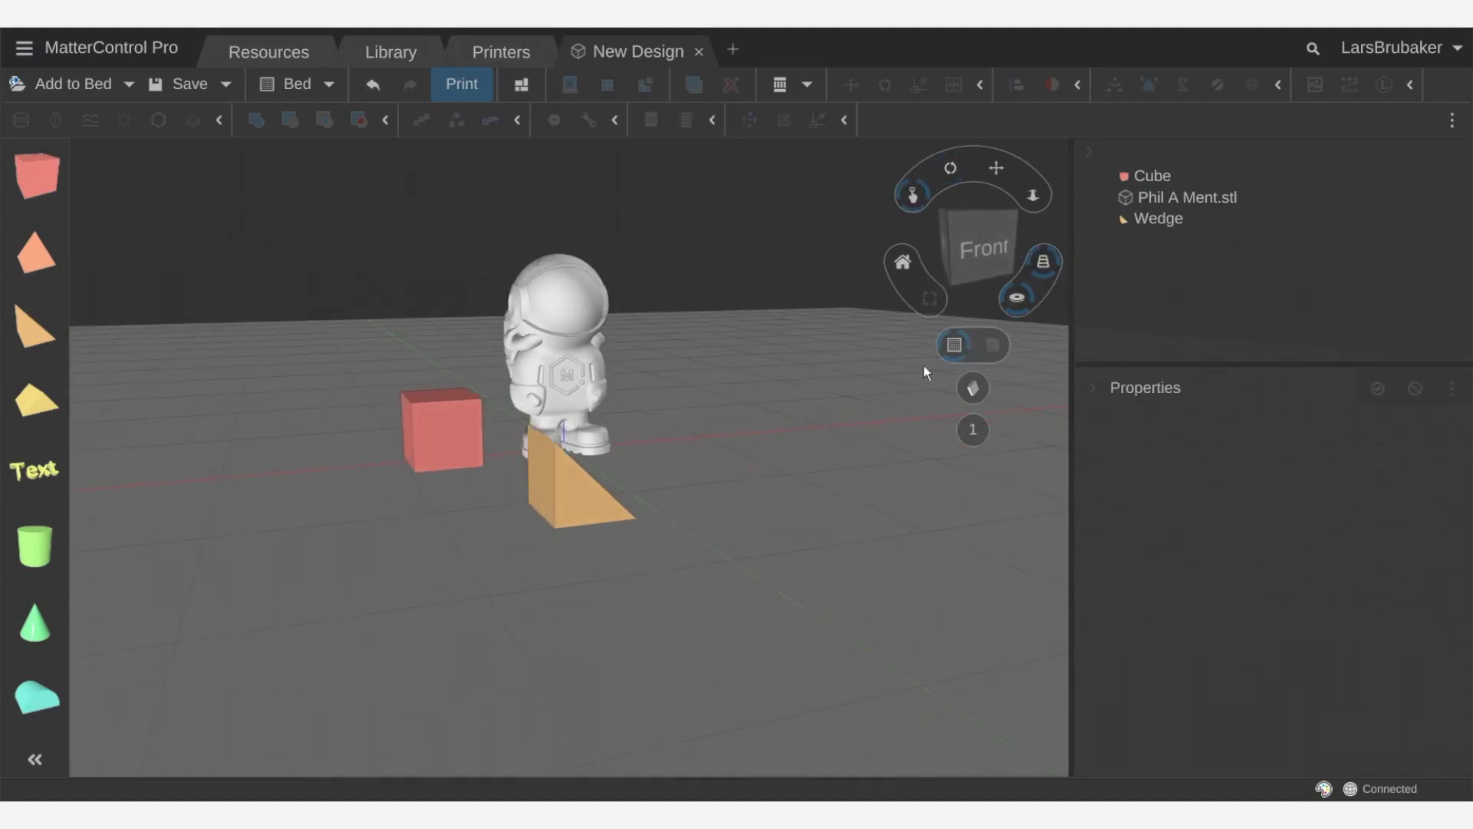
click(957, 344)
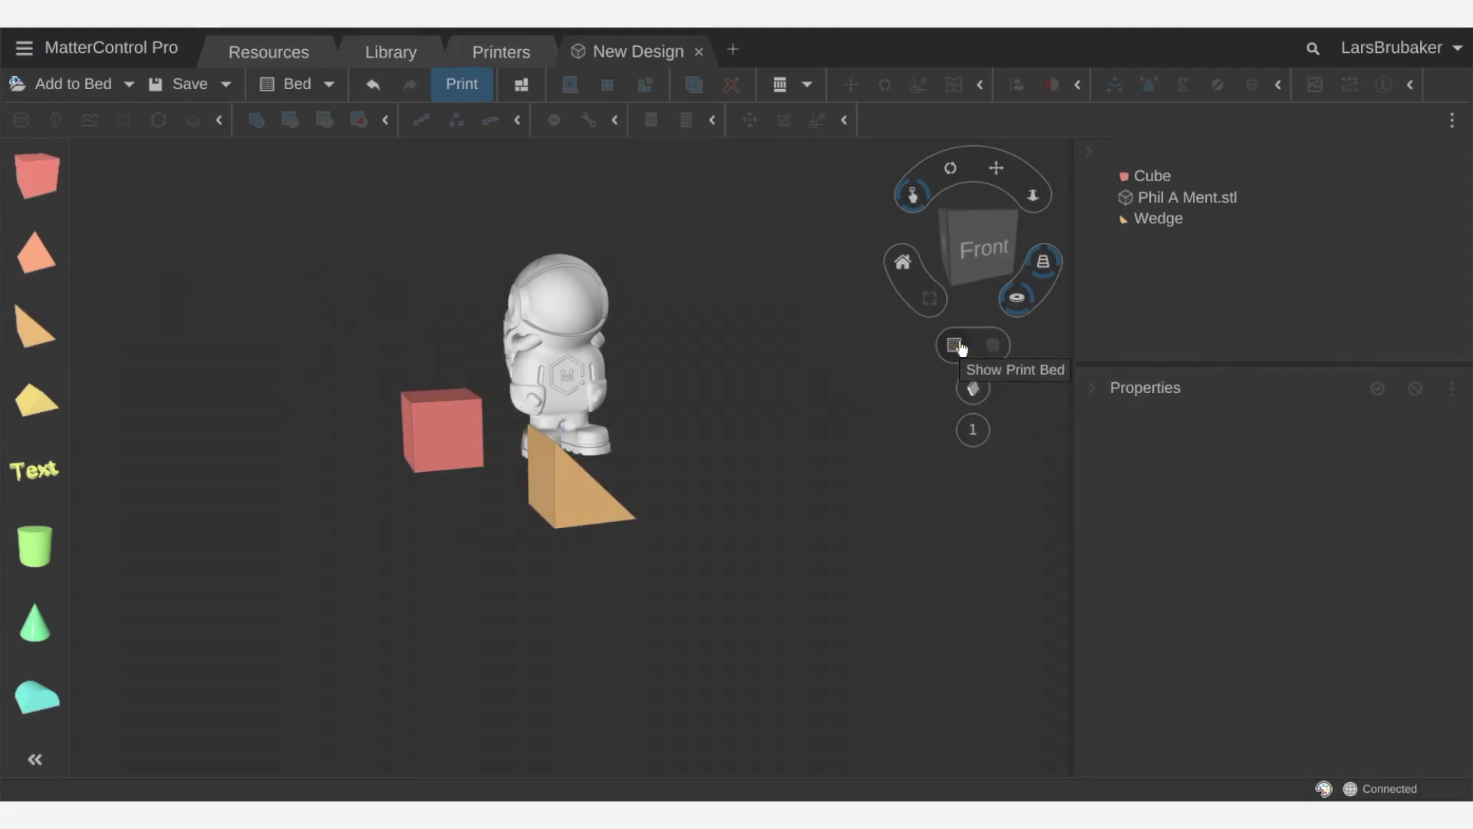
click(957, 344)
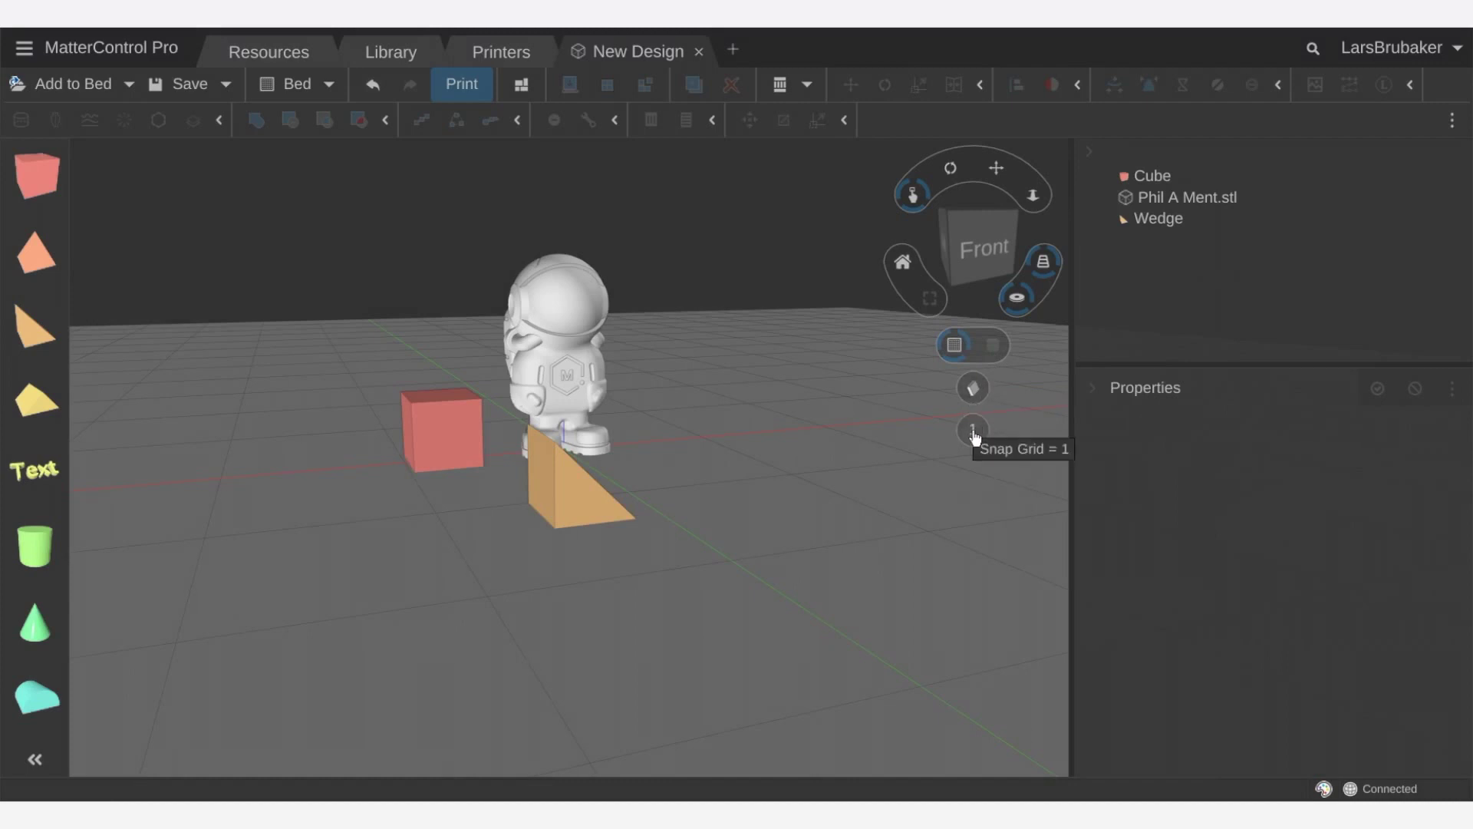
Move the red cube and orange wedge against each other, zooming in on them
drag(449, 477, 457, 506)
right_drag(919, 451, 887, 495)
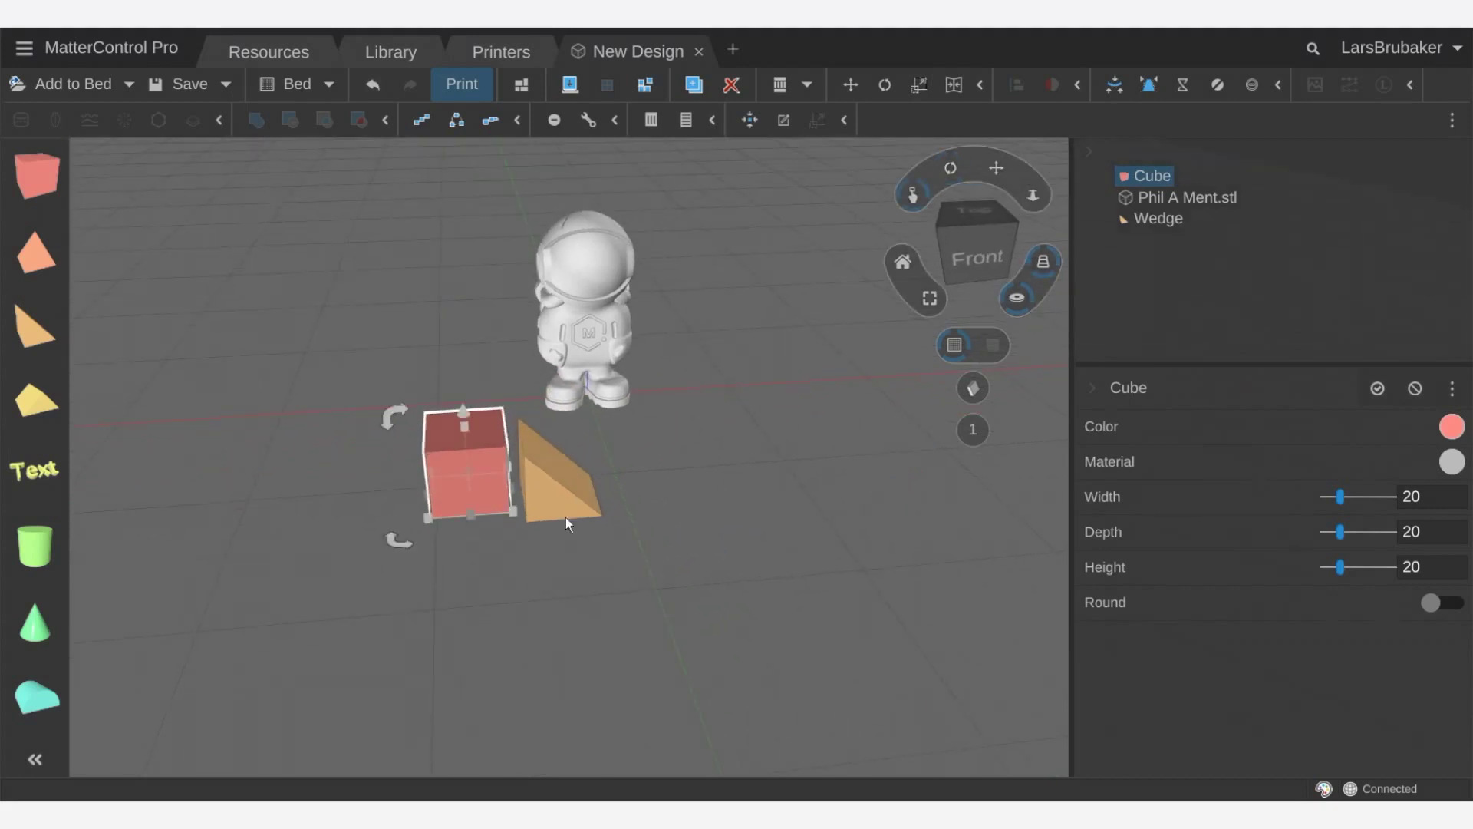
drag(564, 517, 542, 512)
scroll(477, 426, up, 3)
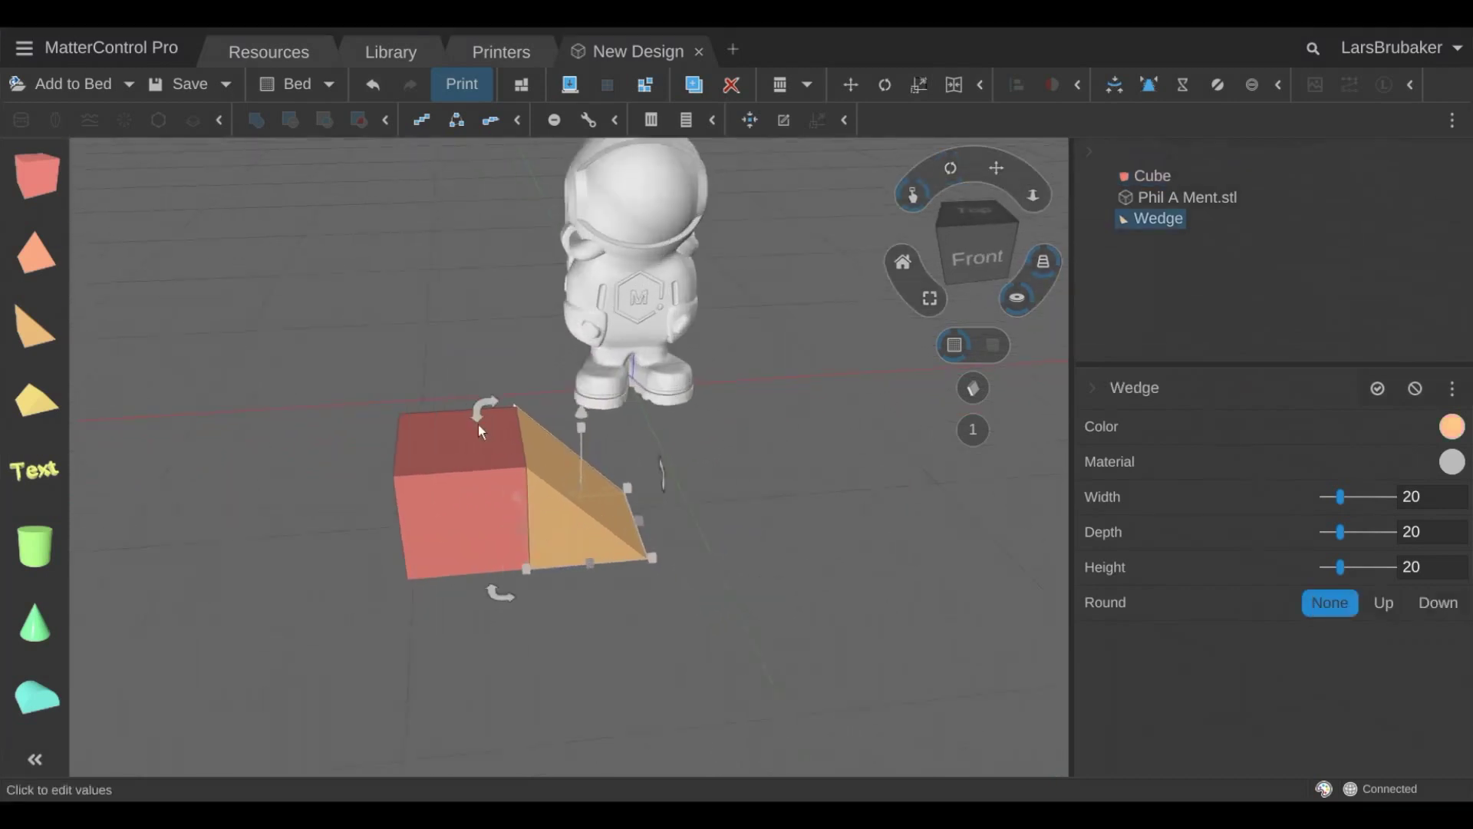
scroll(583, 551, up, 6)
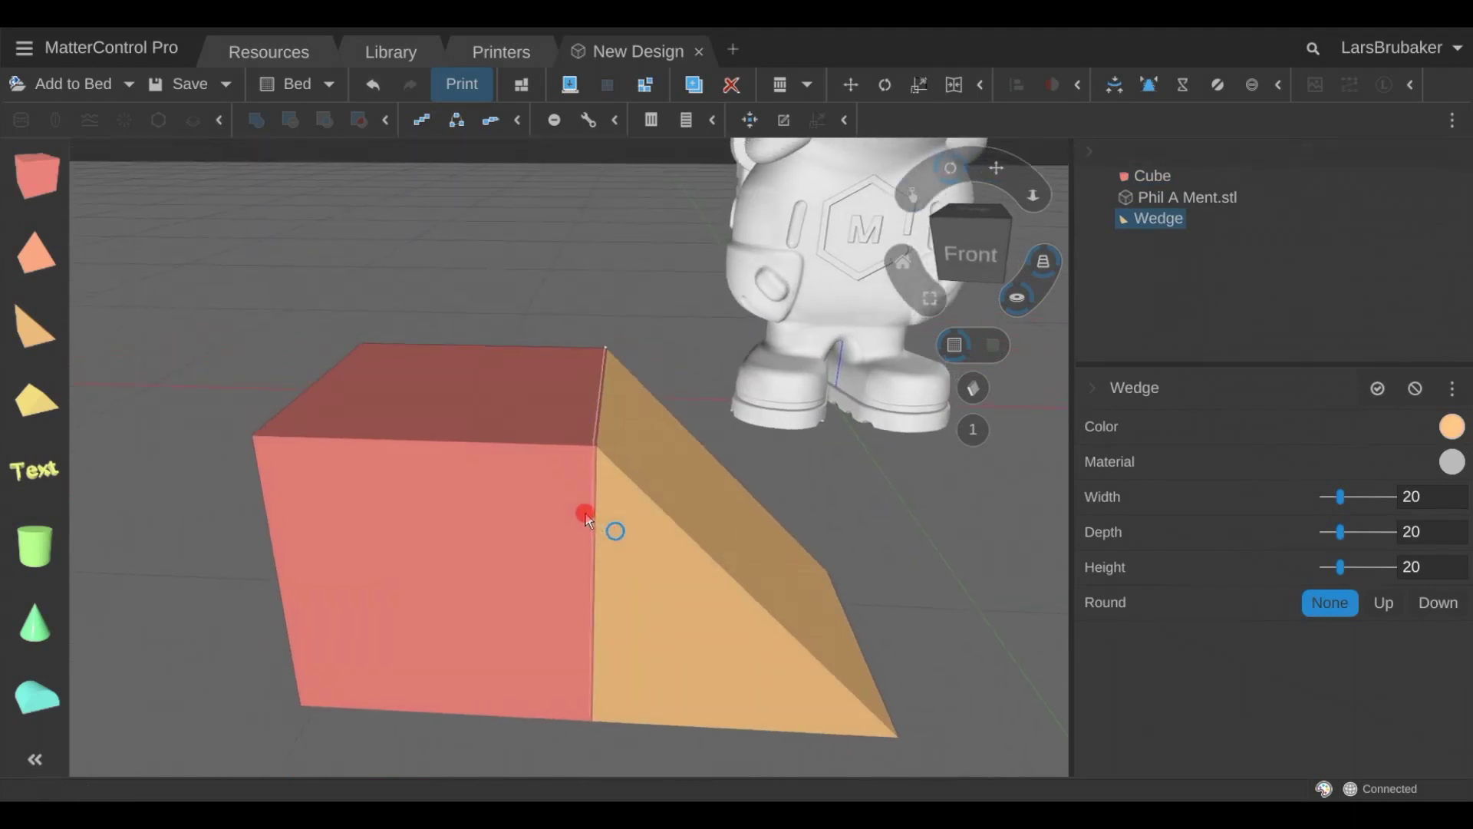
drag(617, 623, 591, 666)
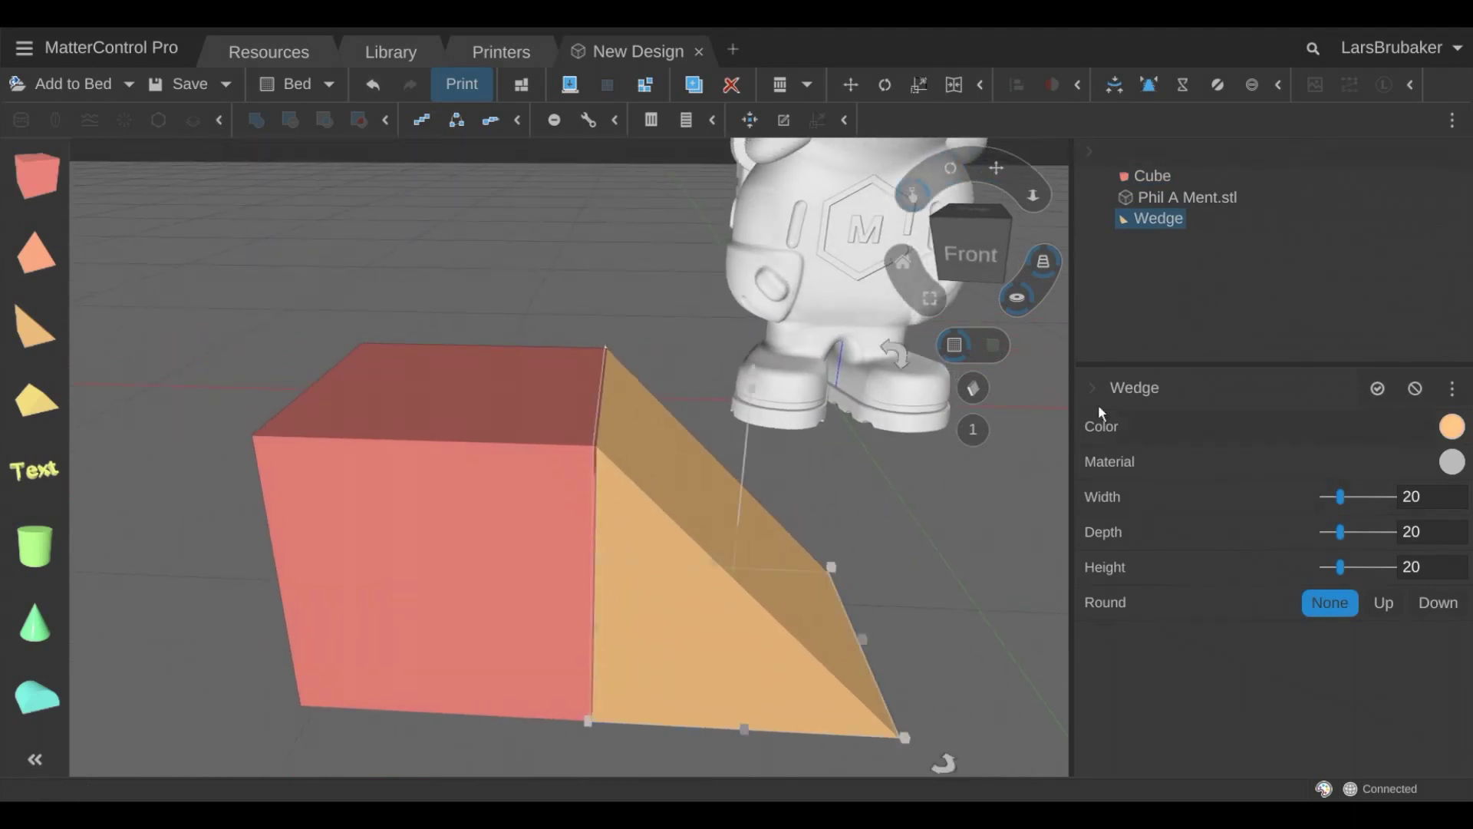
Turn the Snap Grid off, then set it to 5, moving the wedge each time
click(969, 450)
click(955, 463)
drag(725, 613, 652, 697)
click(973, 430)
click(940, 671)
mouse_move(568, 681)
mouse_down()
mouse_move(584, 688)
mouse_move(499, 665)
mouse_move(547, 693)
mouse_up()
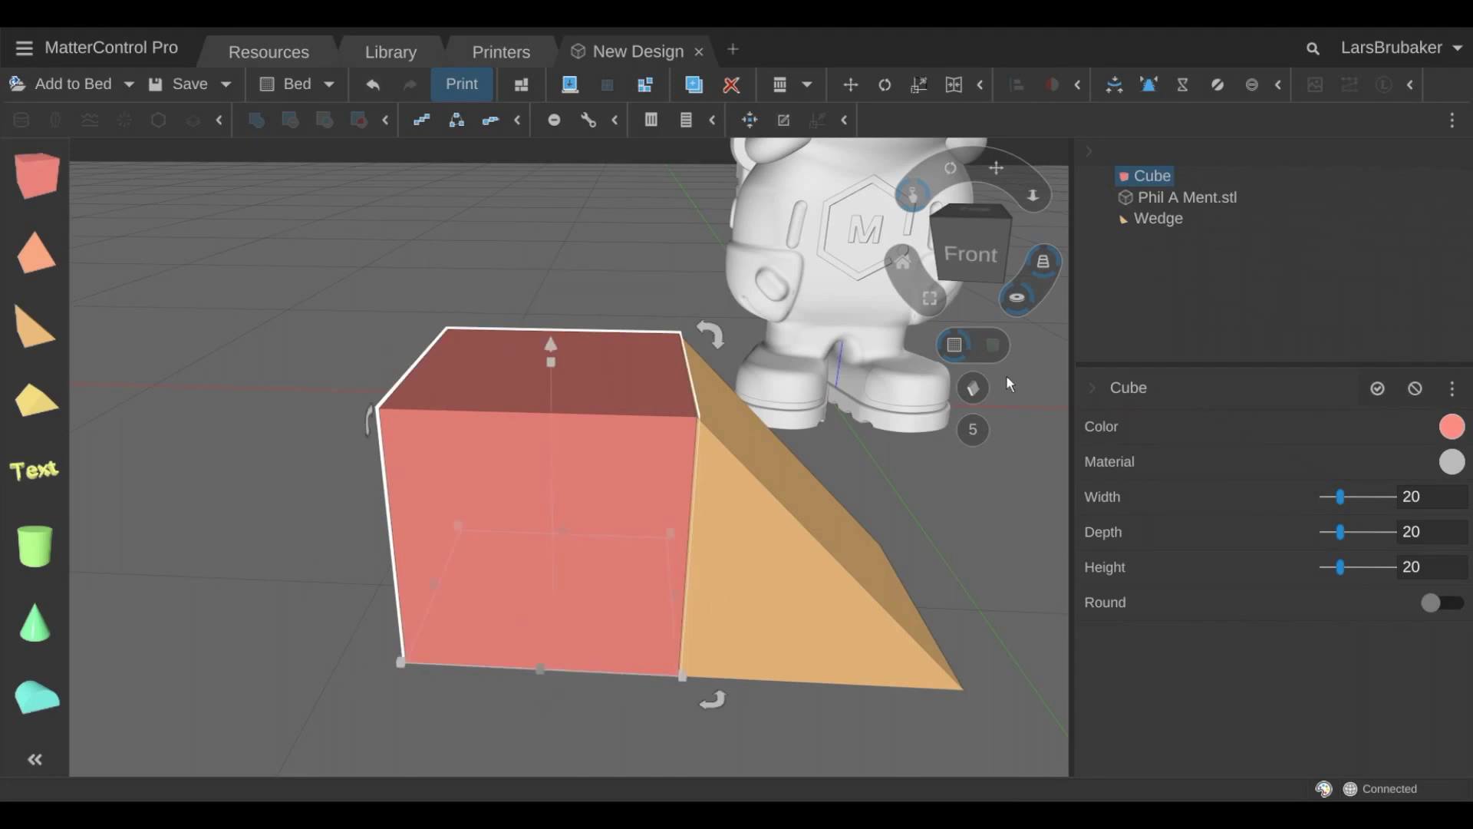
Butt the cube back against the wedge, set Snap Grid to 1, and pan toward the astronaut
right_drag(846, 489, 860, 445)
click(972, 429)
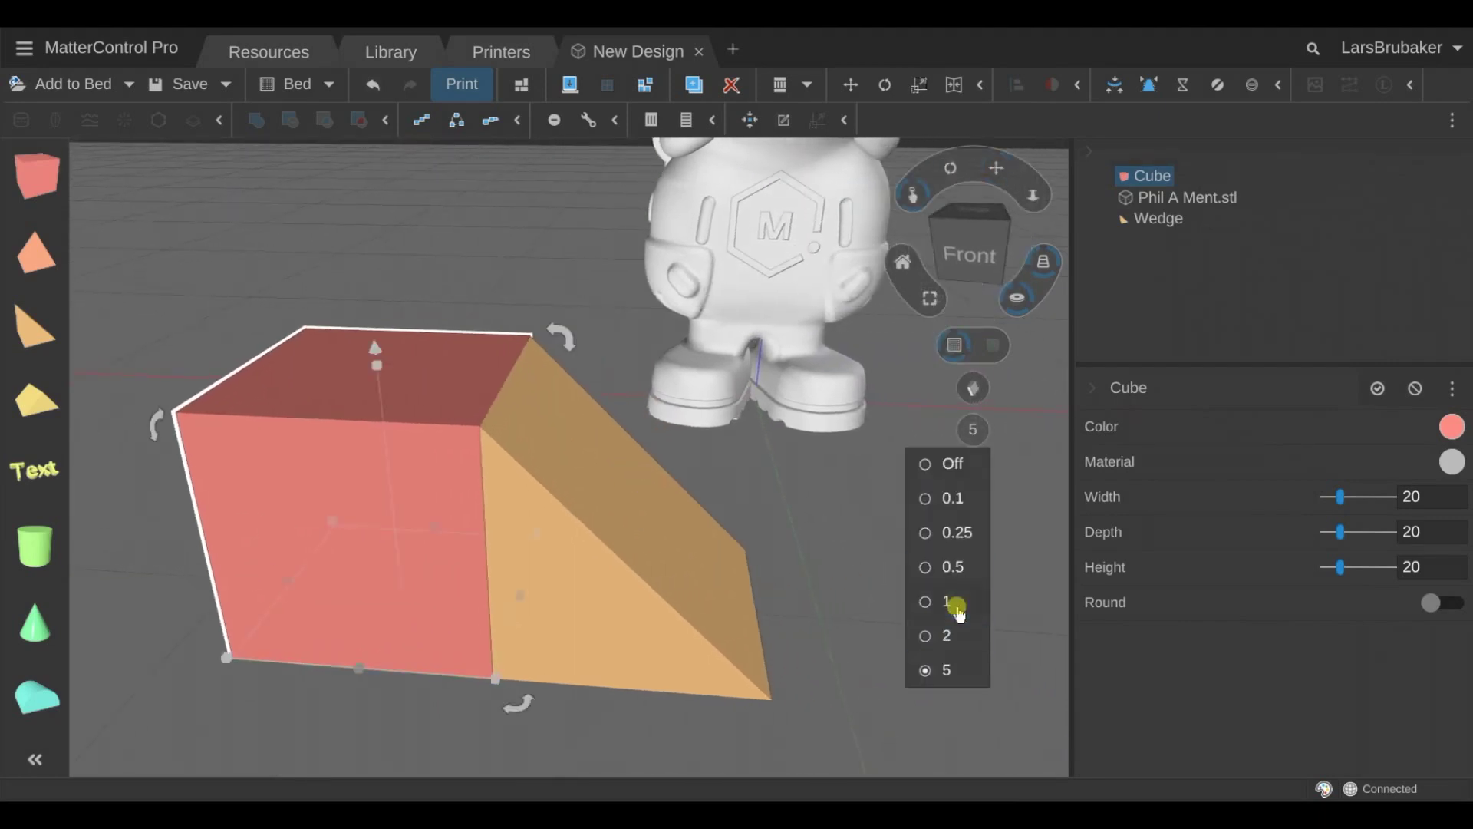
click(954, 601)
middle_drag(842, 366, 768, 536)
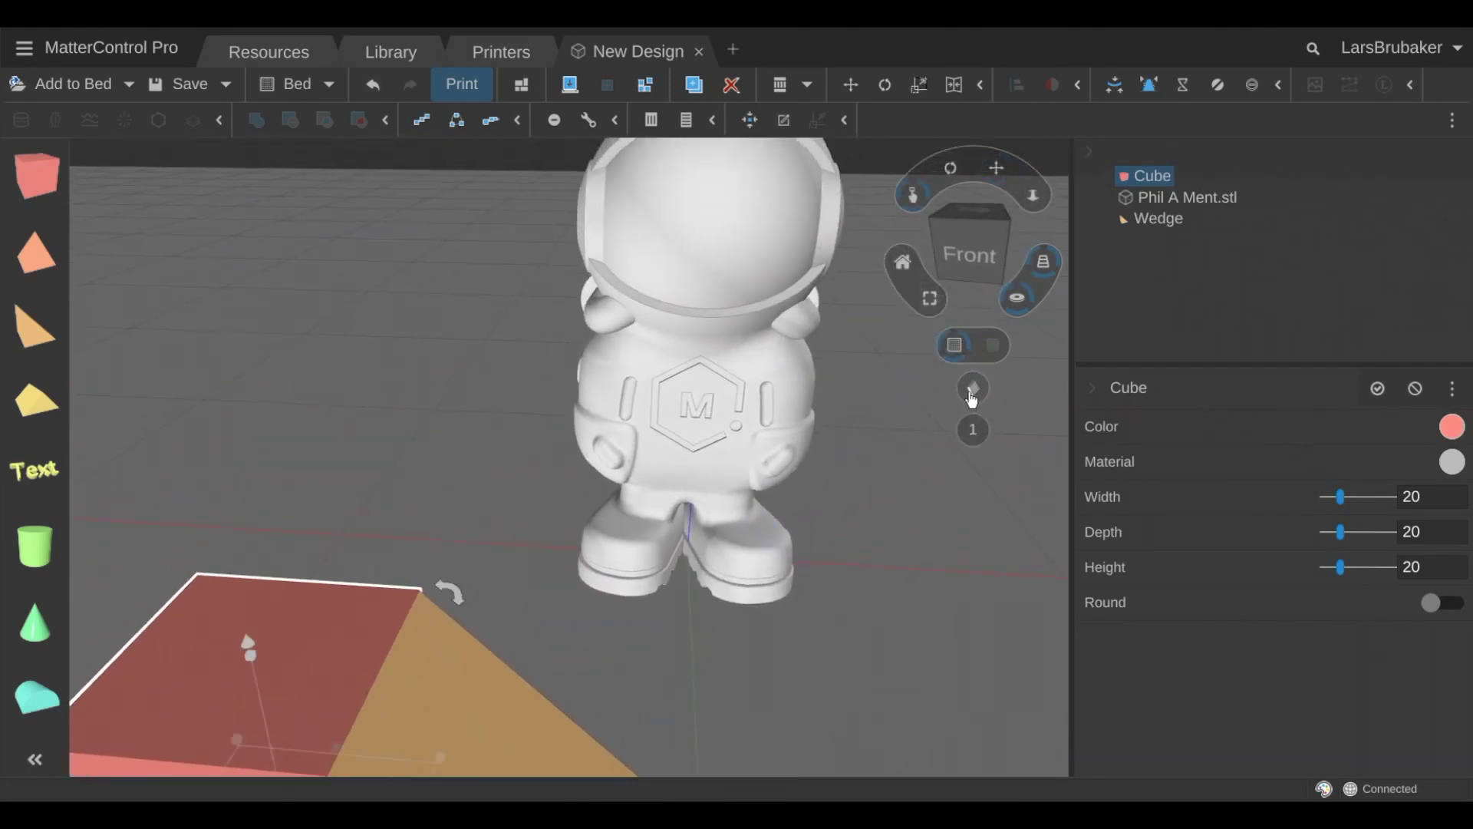
click(973, 391)
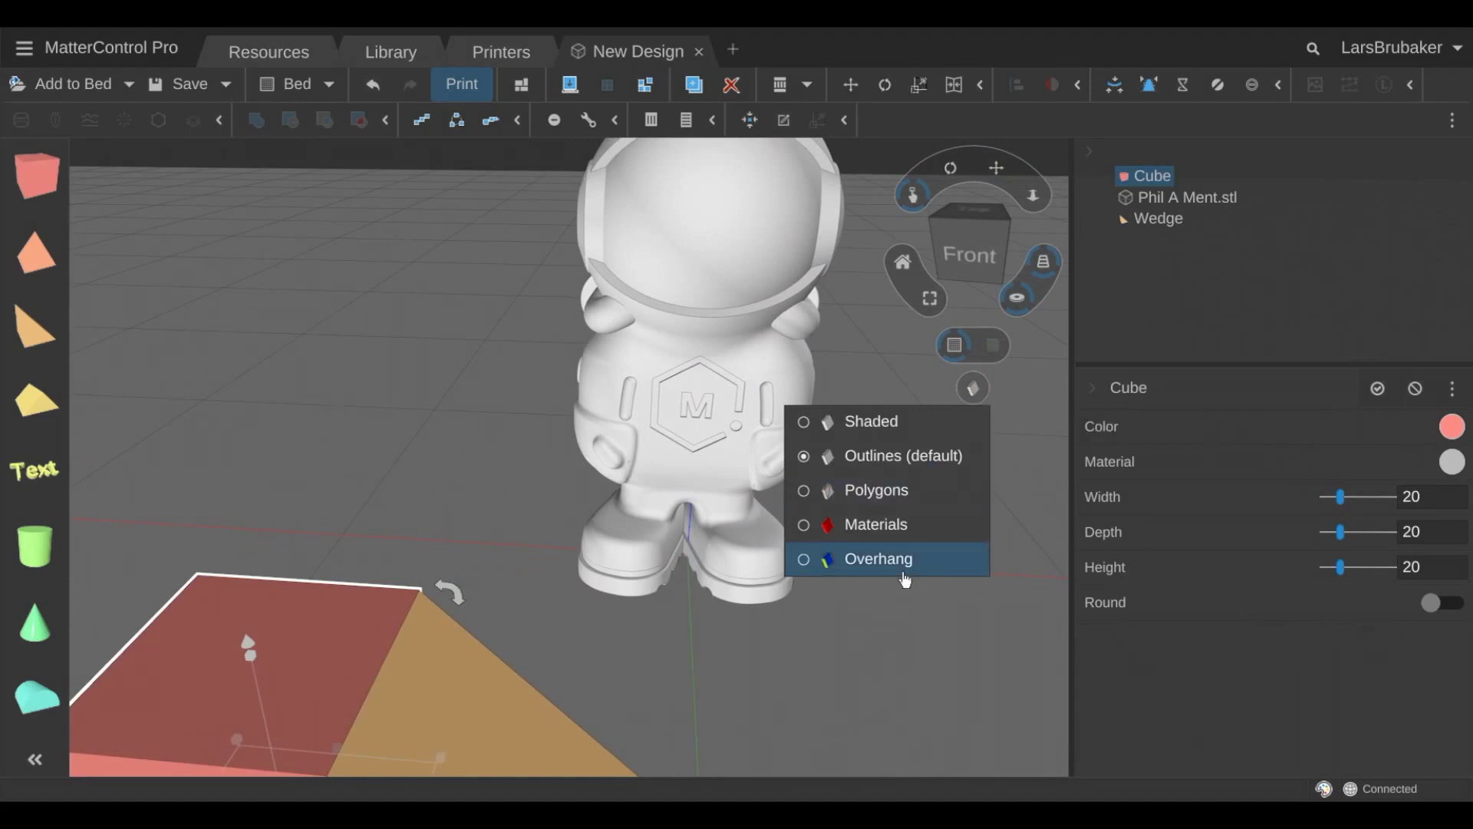
click(907, 562)
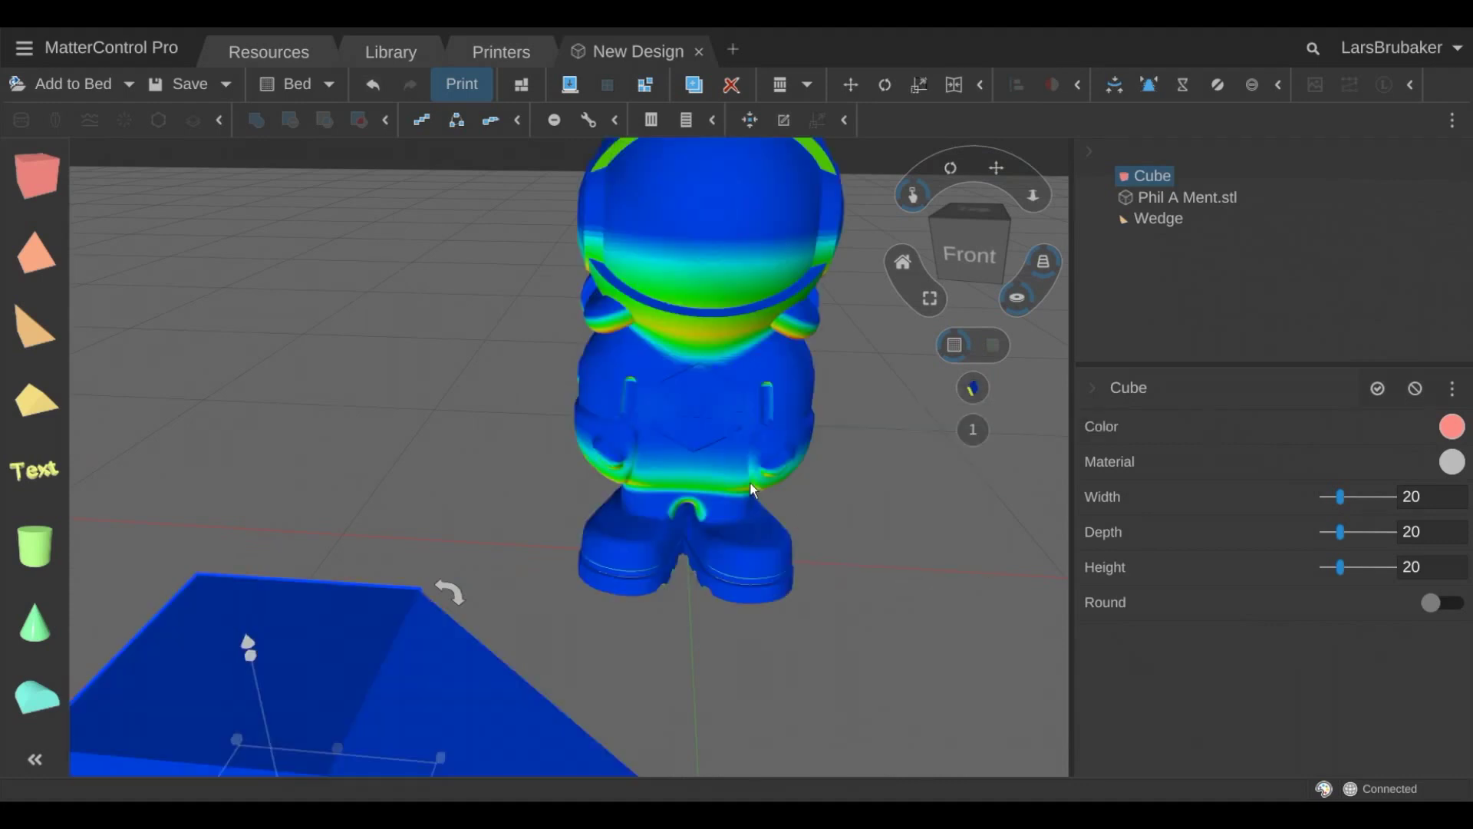
right_drag(753, 487, 812, 461)
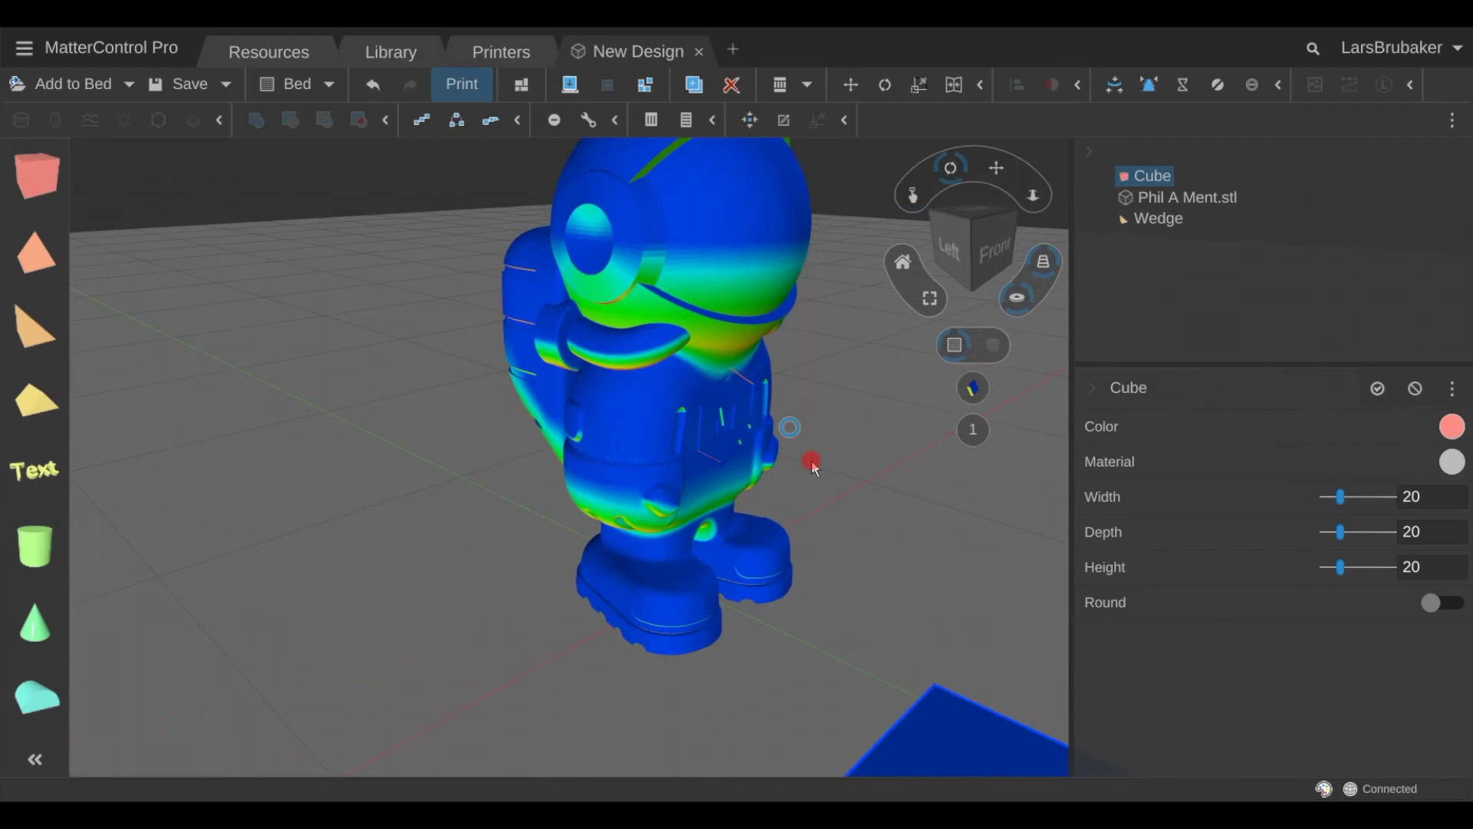
click(719, 290)
right_drag(844, 284, 764, 511)
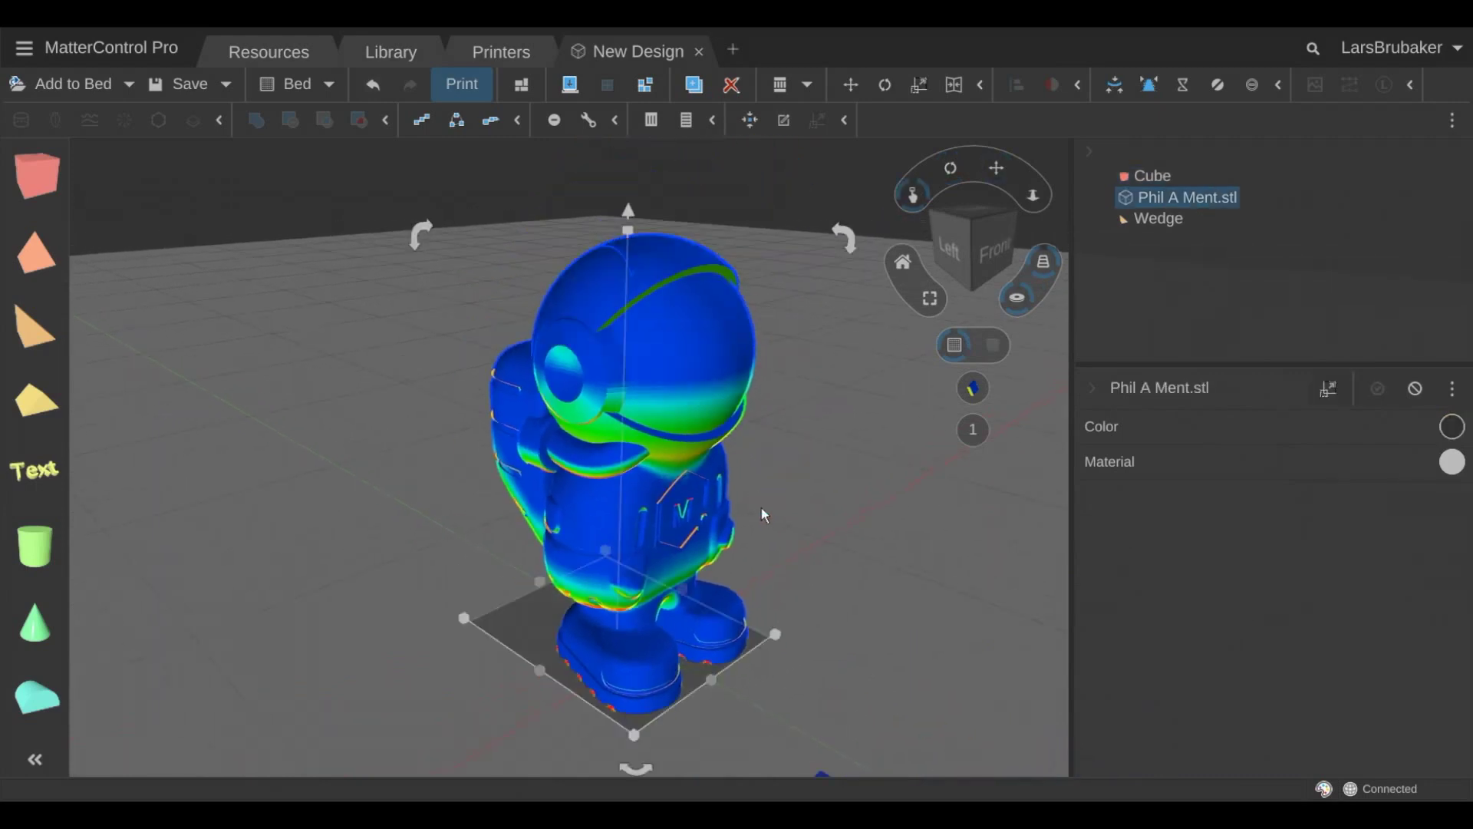
mouse_move(853, 233)
drag(853, 234, 844, 436)
right_drag(844, 436, 821, 322)
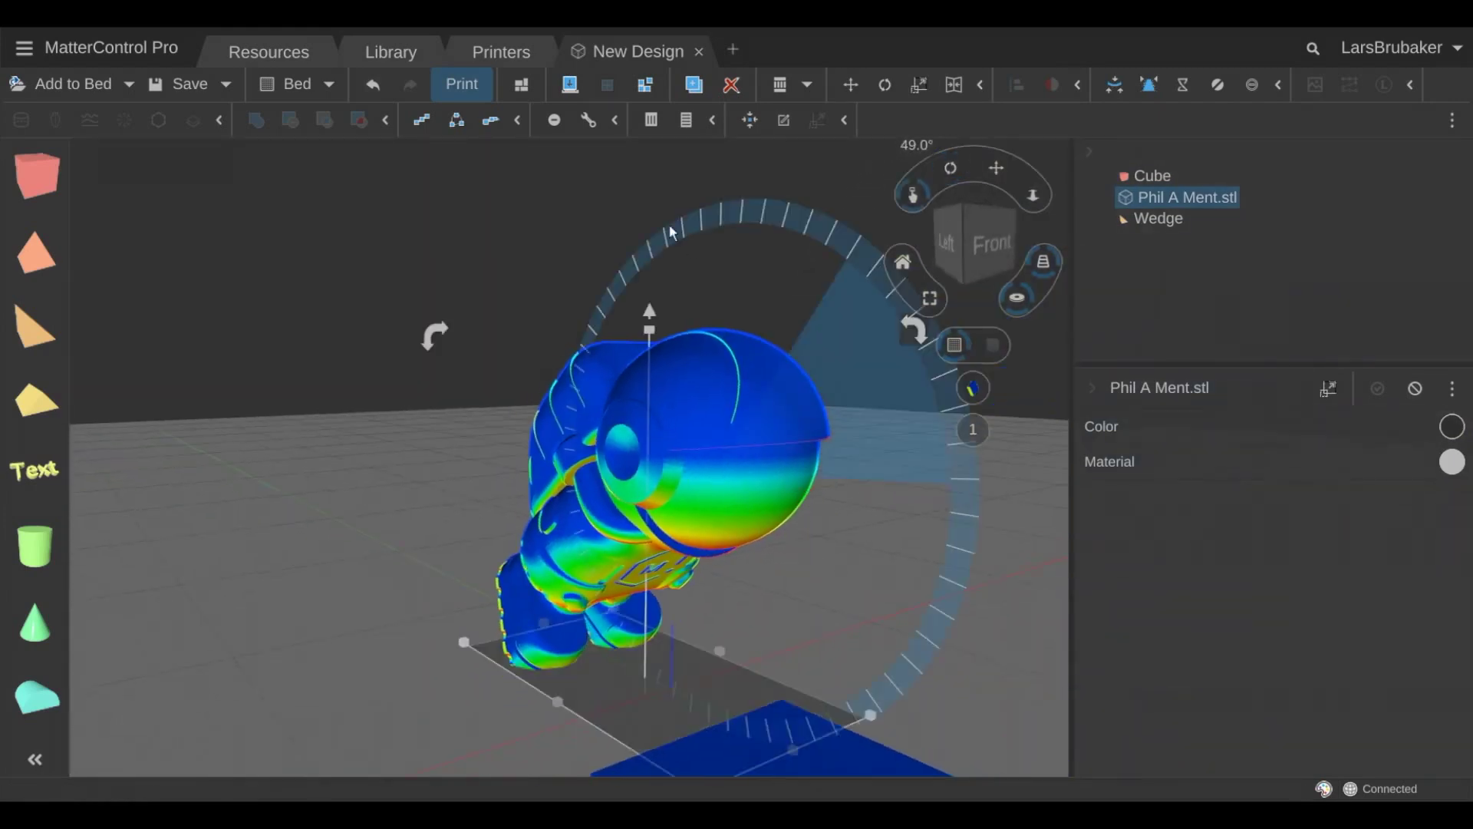
click(372, 86)
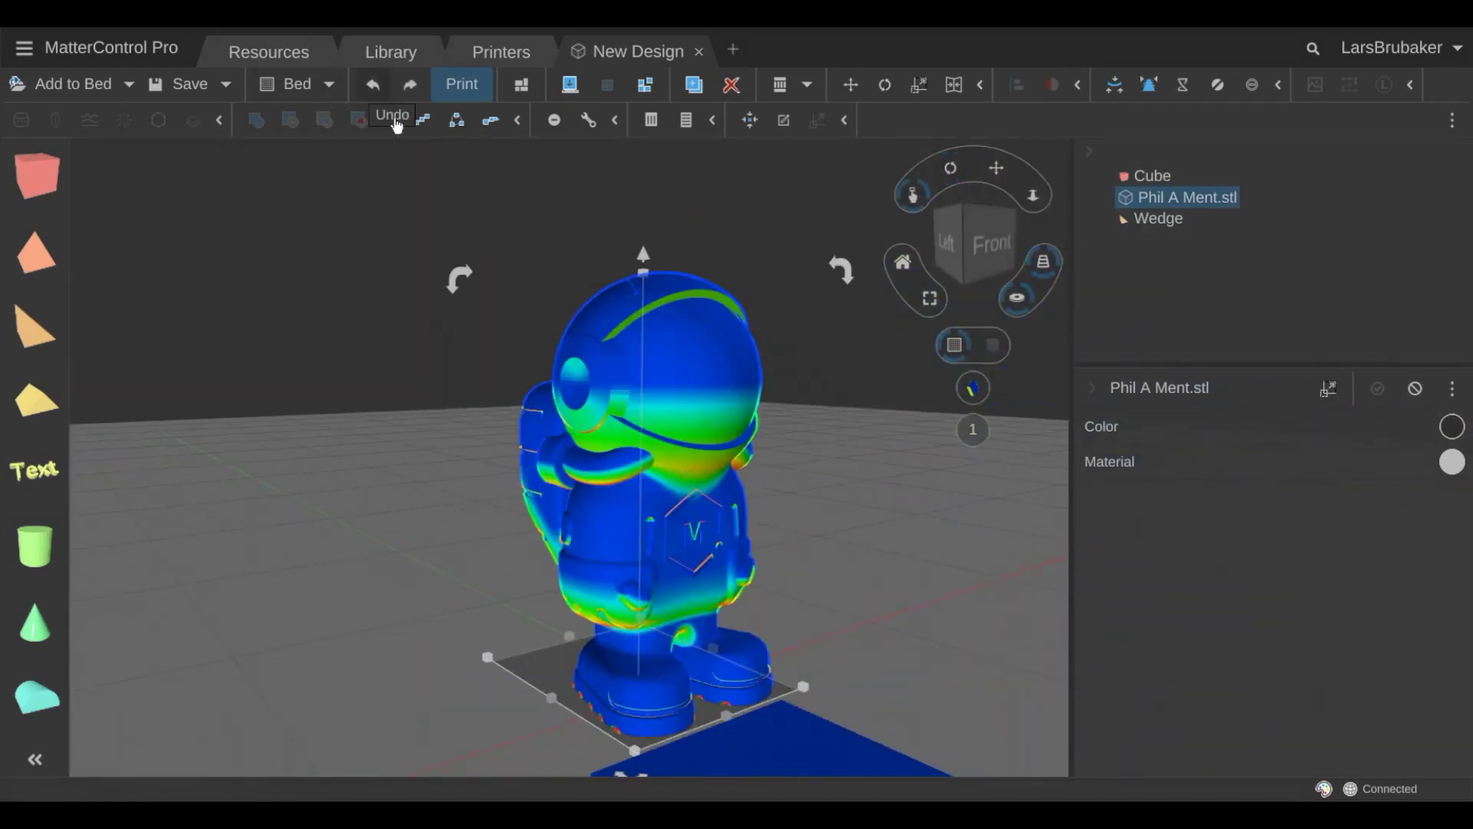
click(974, 391)
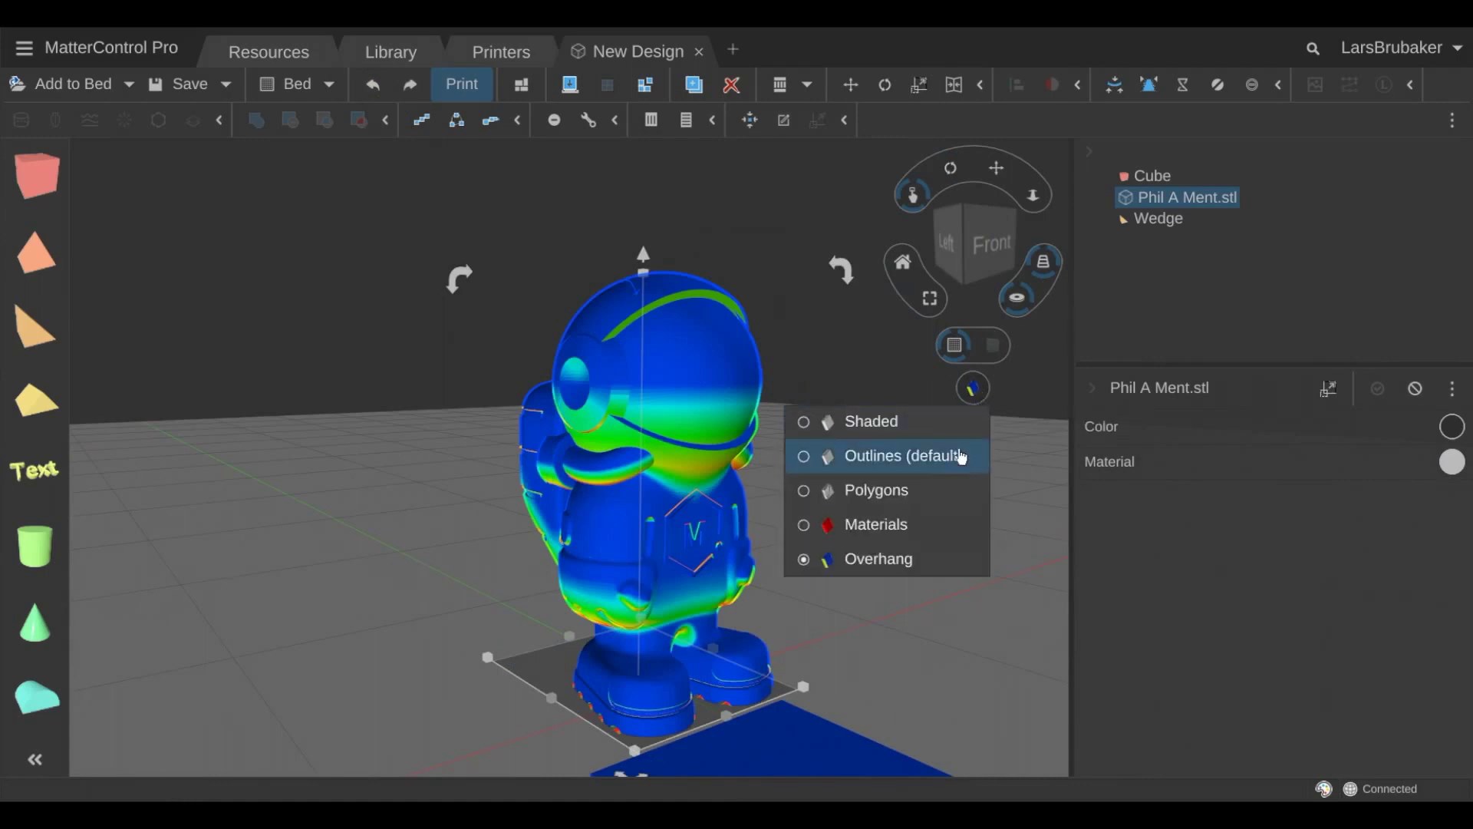
click(957, 460)
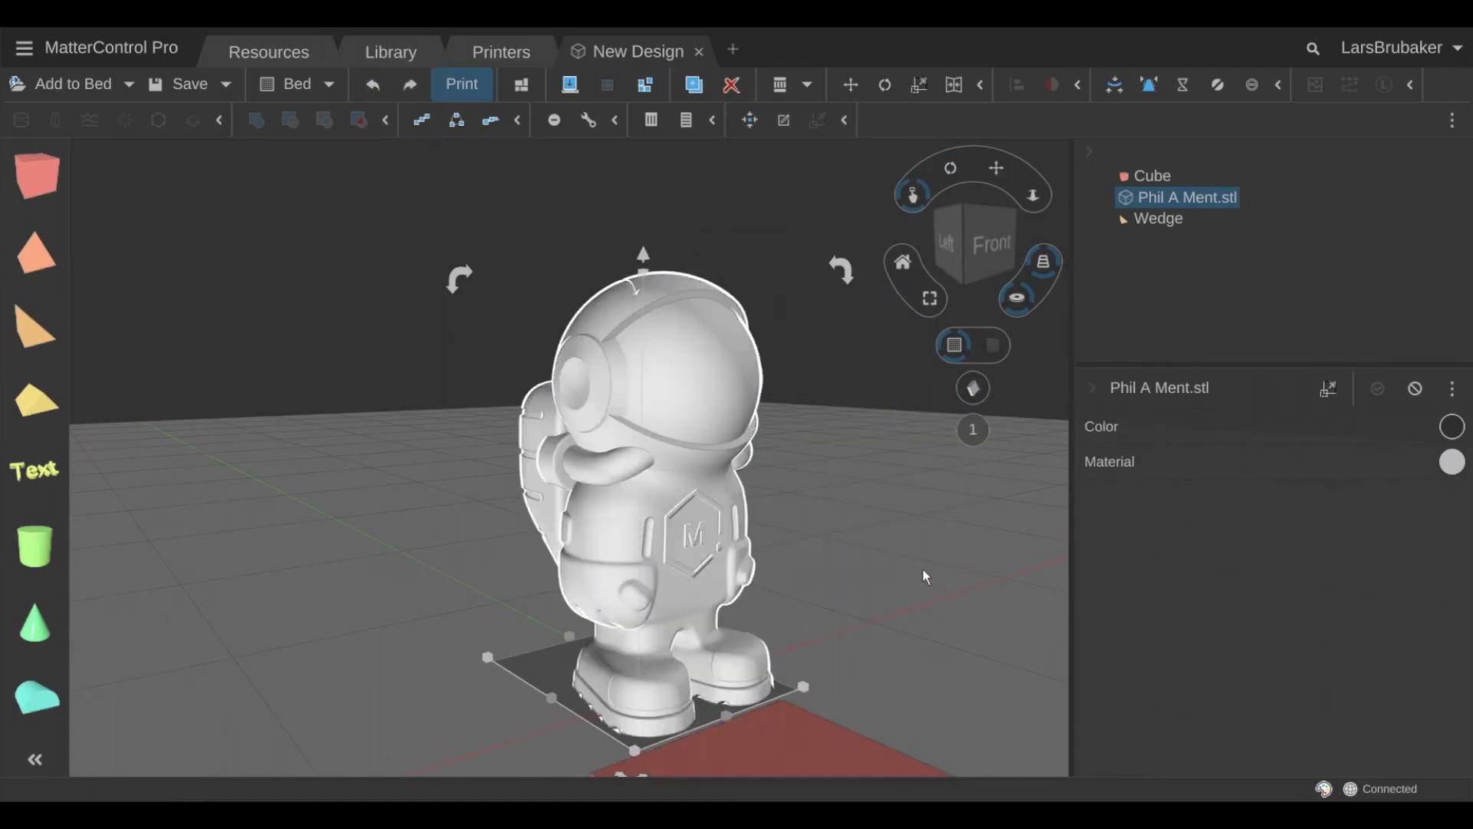
right_drag(925, 577, 686, 473)
scroll(709, 476, down, 3)
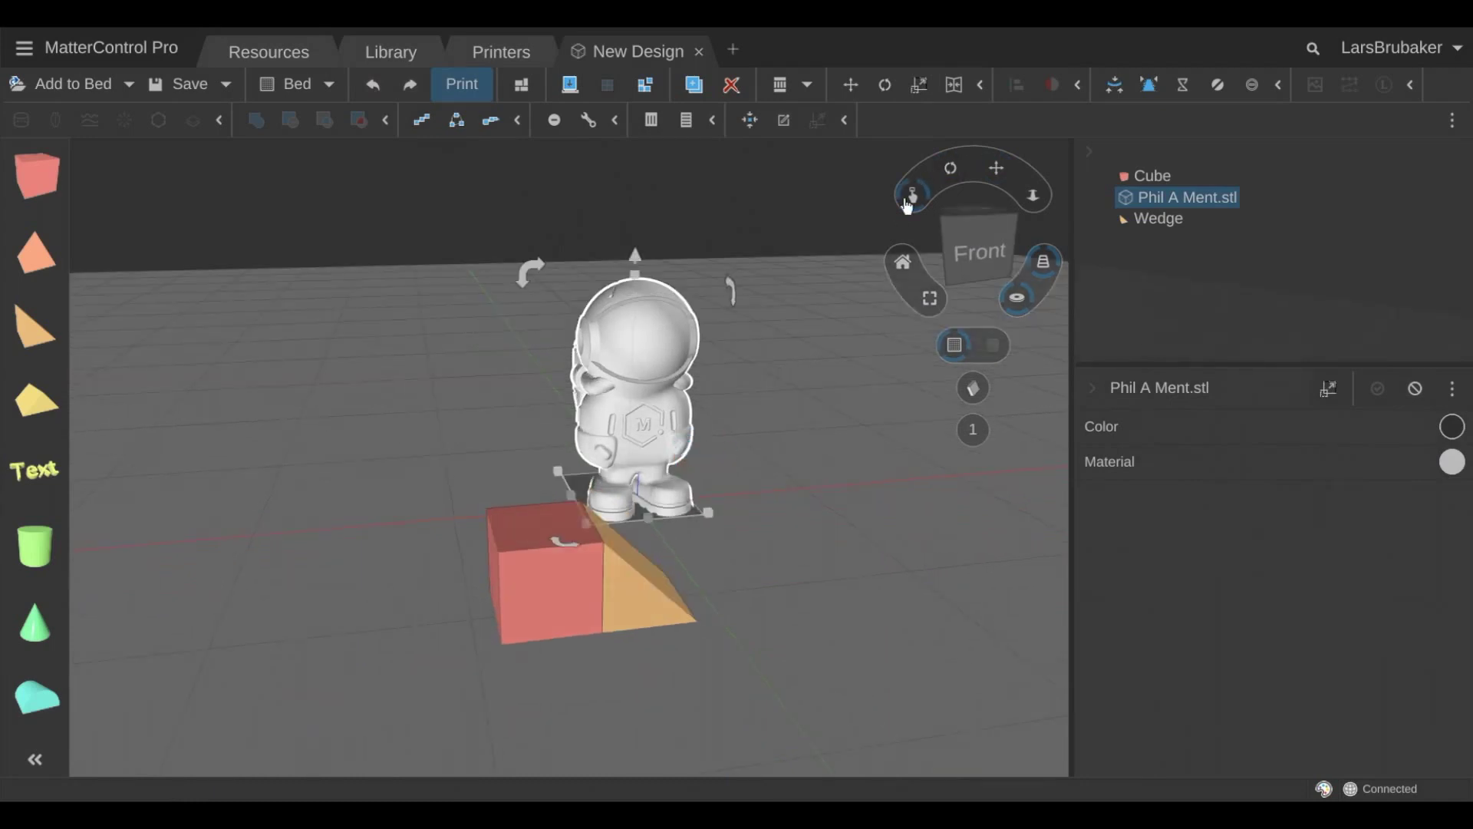